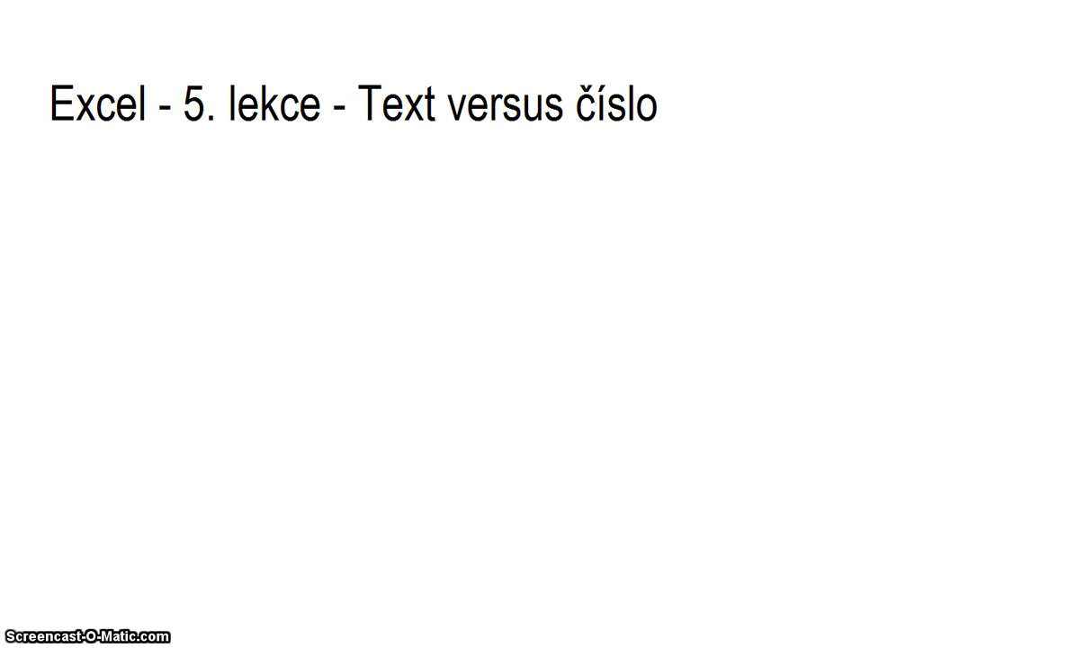
Step: Close the lesson title slide and open Základní seznámení s Excelem.xlsx from Total Commander's left panel
key(alt+F4)
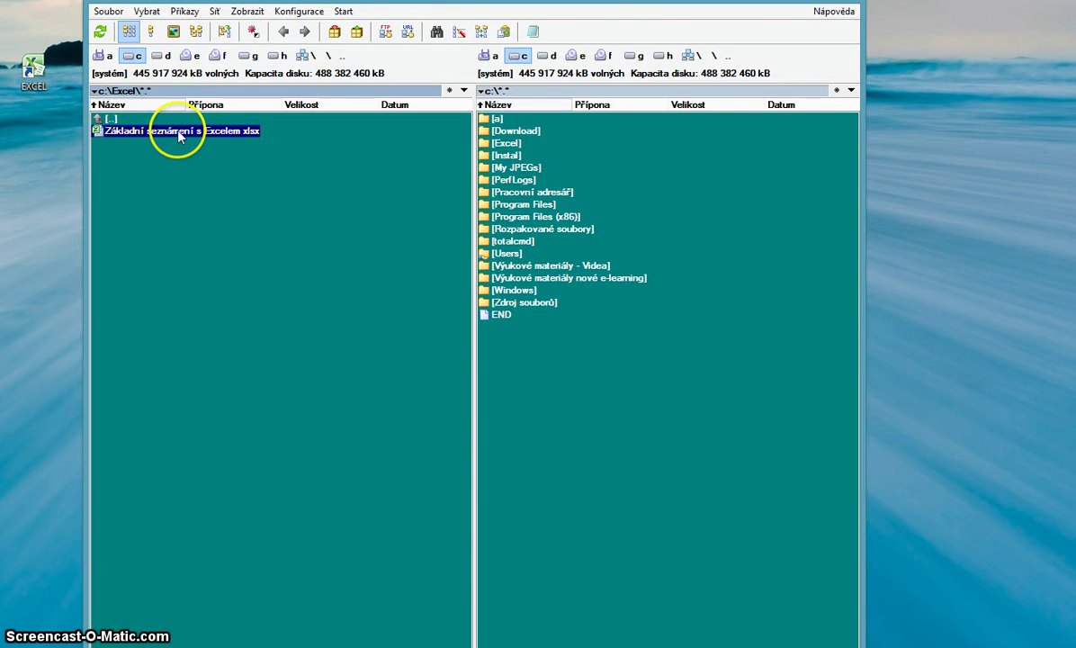
double_click(180, 131)
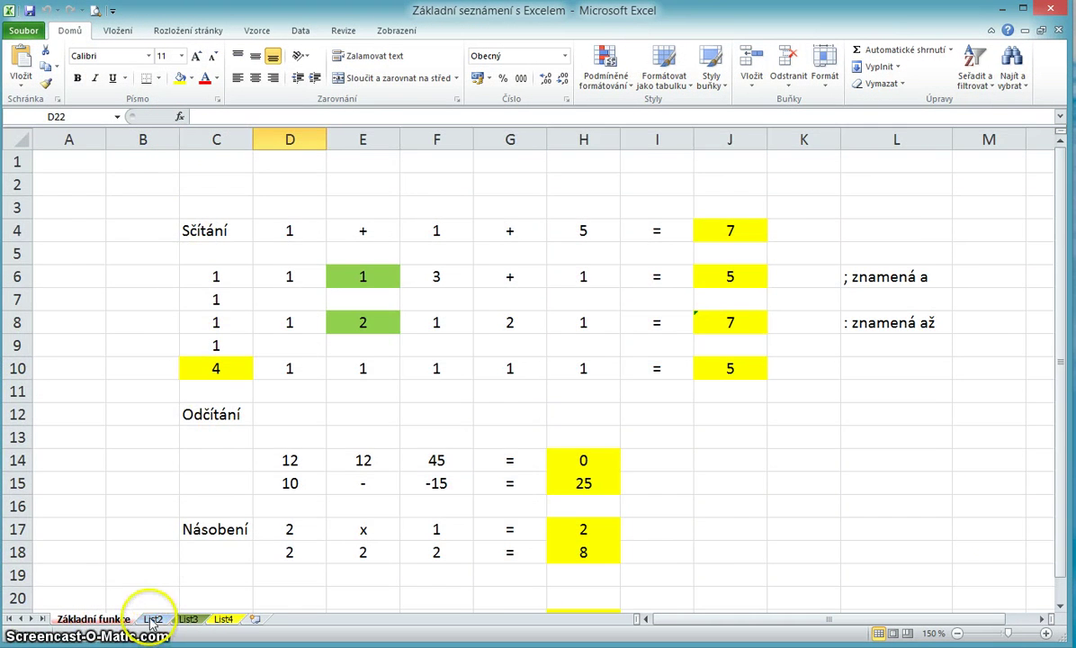
Step: Switch to the empty List2 sheet and rename its tab to 'Text versus číslo'
click(153, 620)
right_click(151, 620)
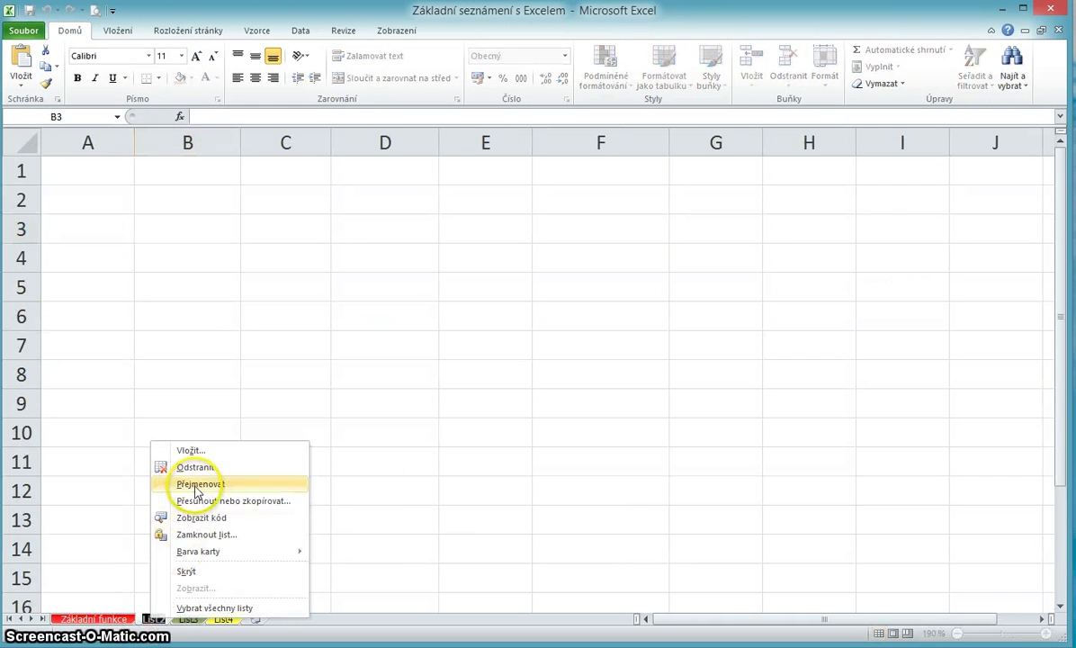
click(194, 485)
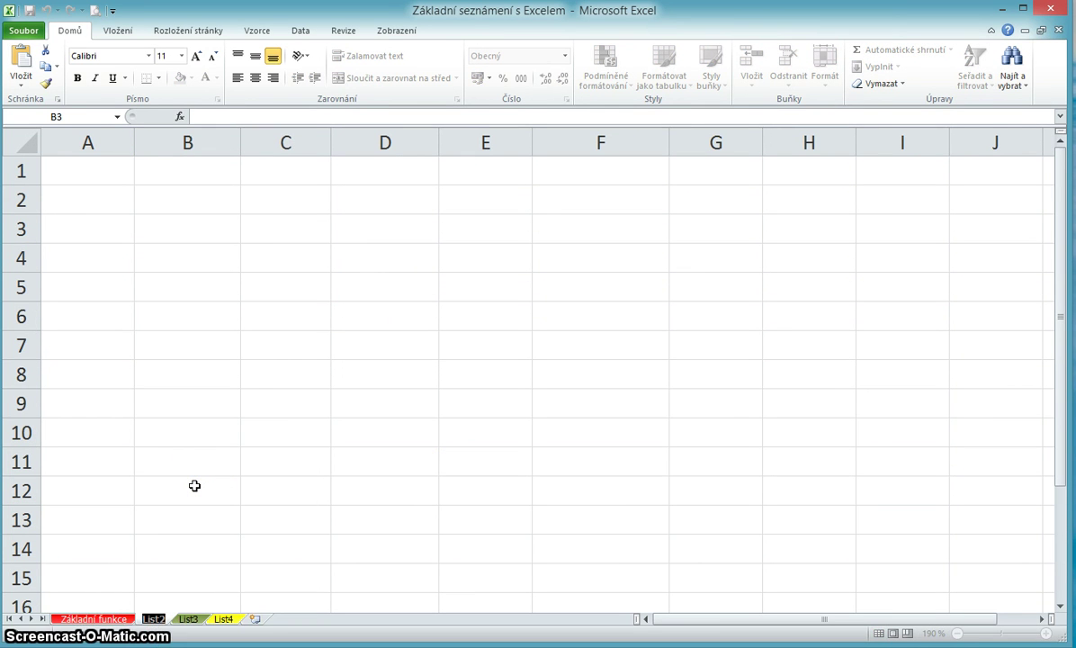
text(Text versus)
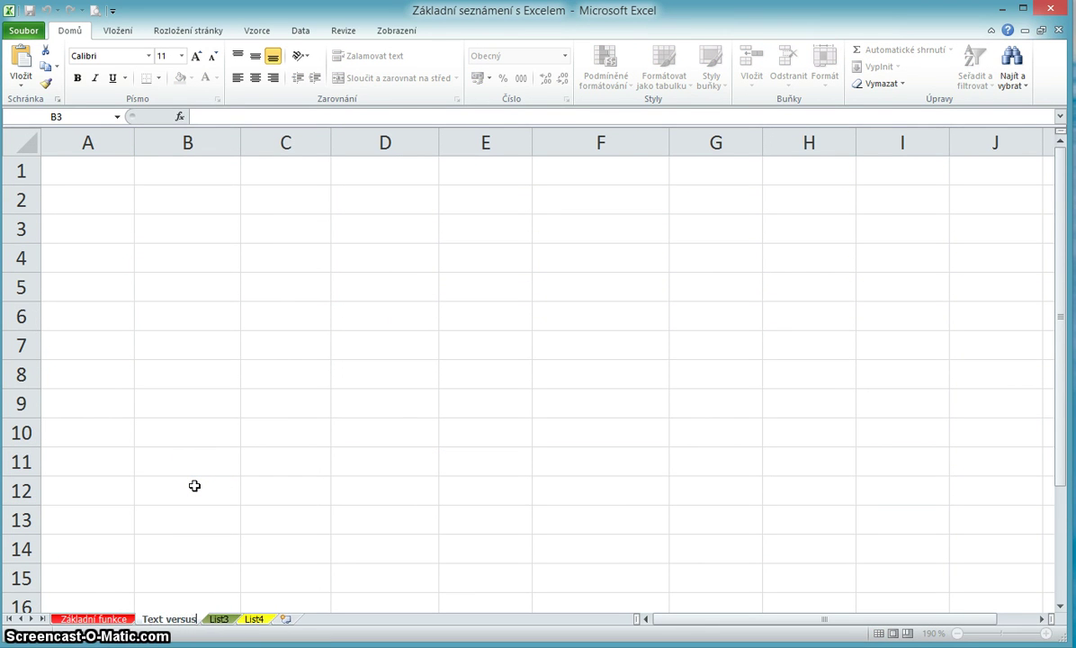
text( č)
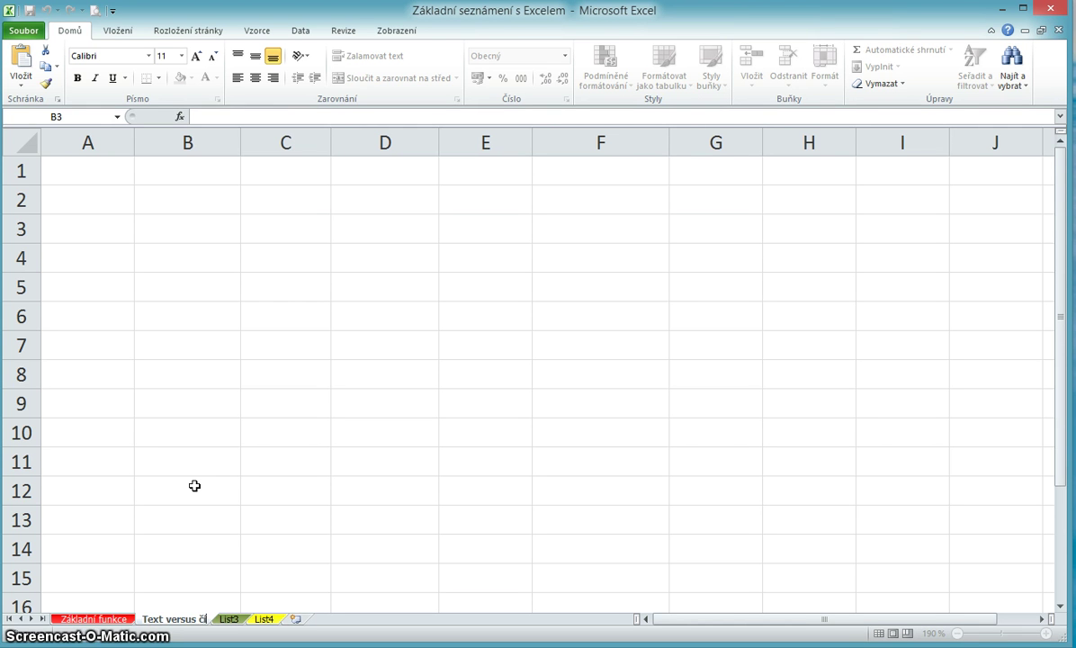
text(íslo)
key(Return)
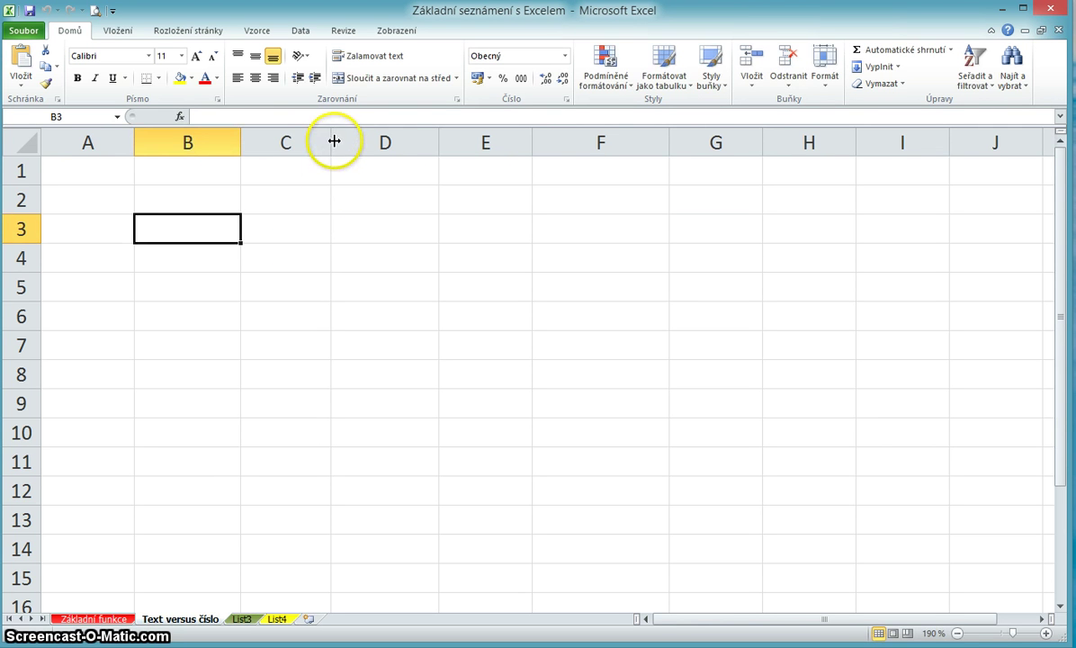
Step: Widen column C slightly and enter the label 'Text' in cell B3
drag(329, 144, 347, 143)
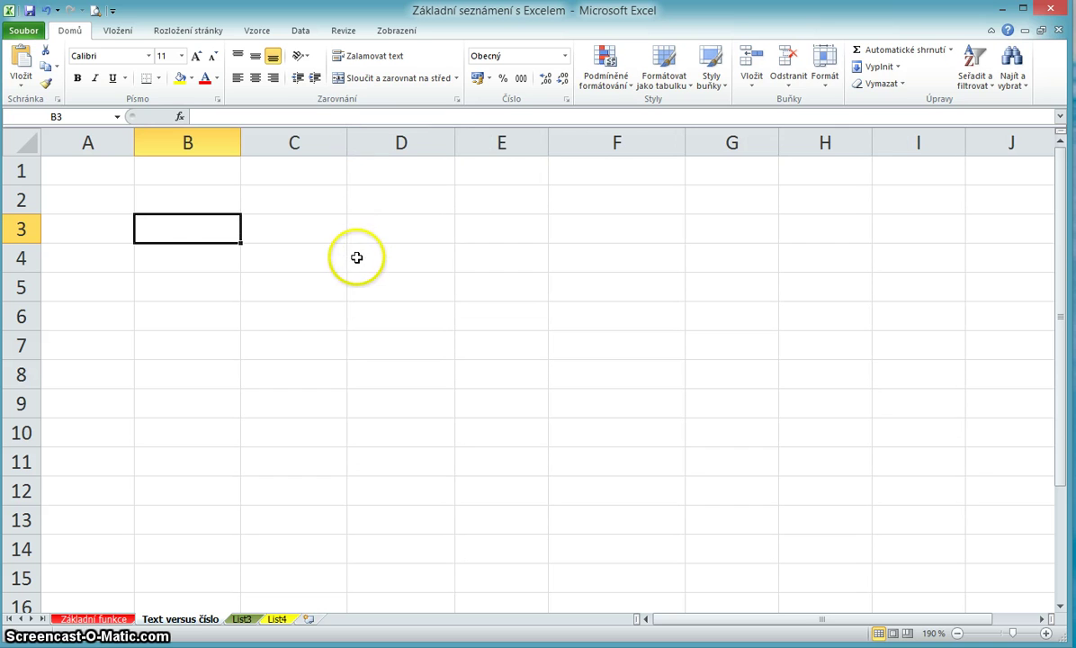
click(186, 229)
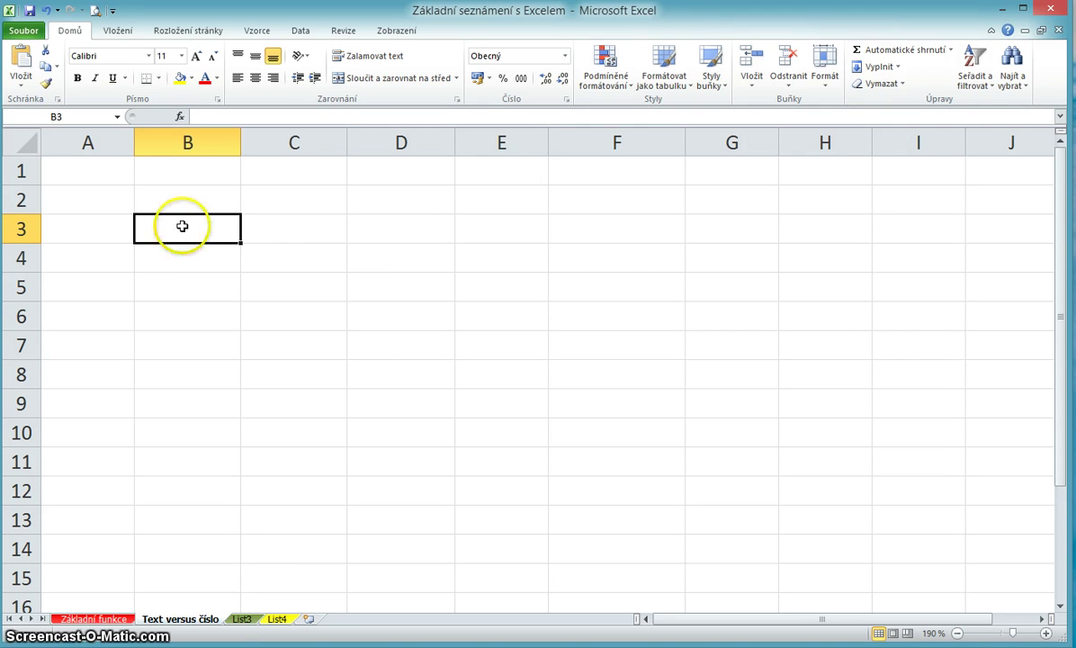
text(Text)
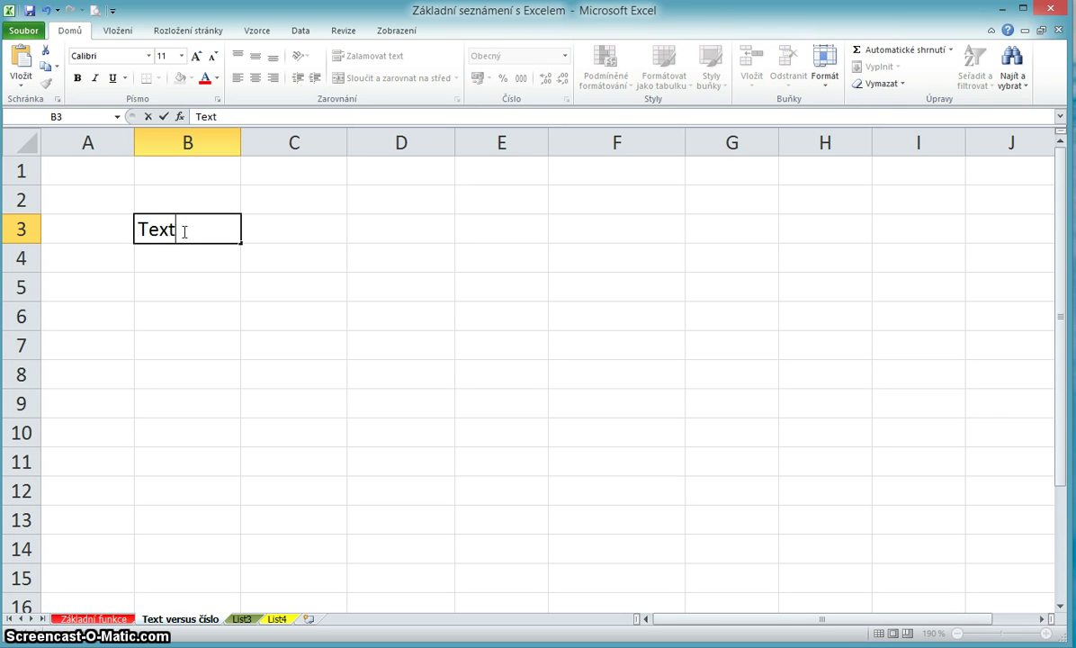
key(Return)
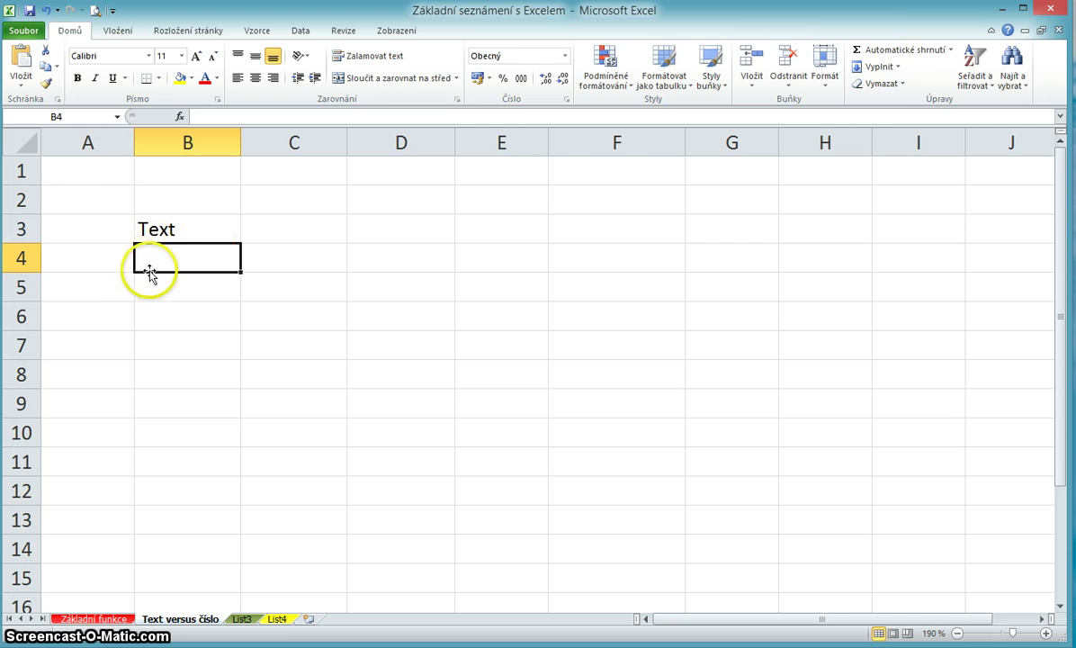
click(180, 230)
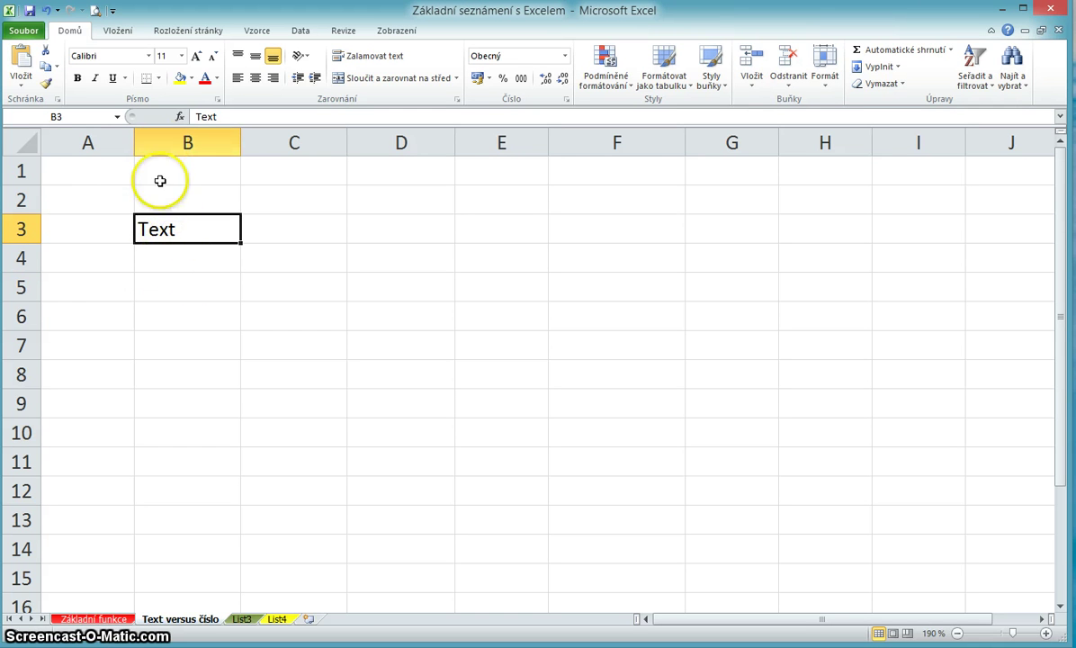
Step: Enter the number 25 in B4 and again in B5, leaving B5 selected
click(199, 263)
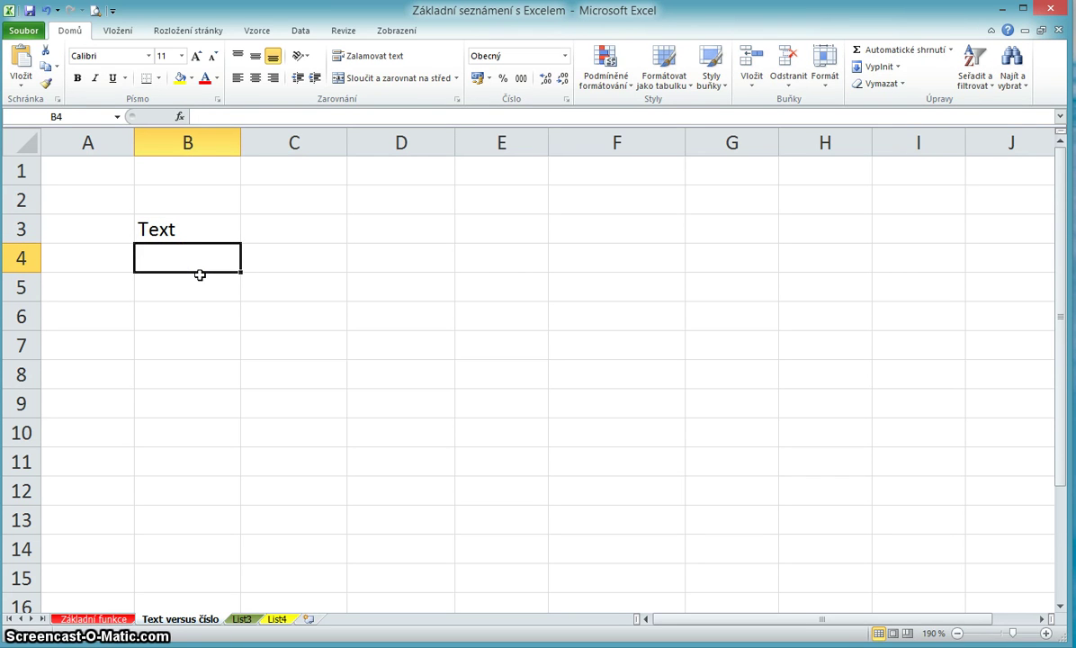
text(25)
key(Return)
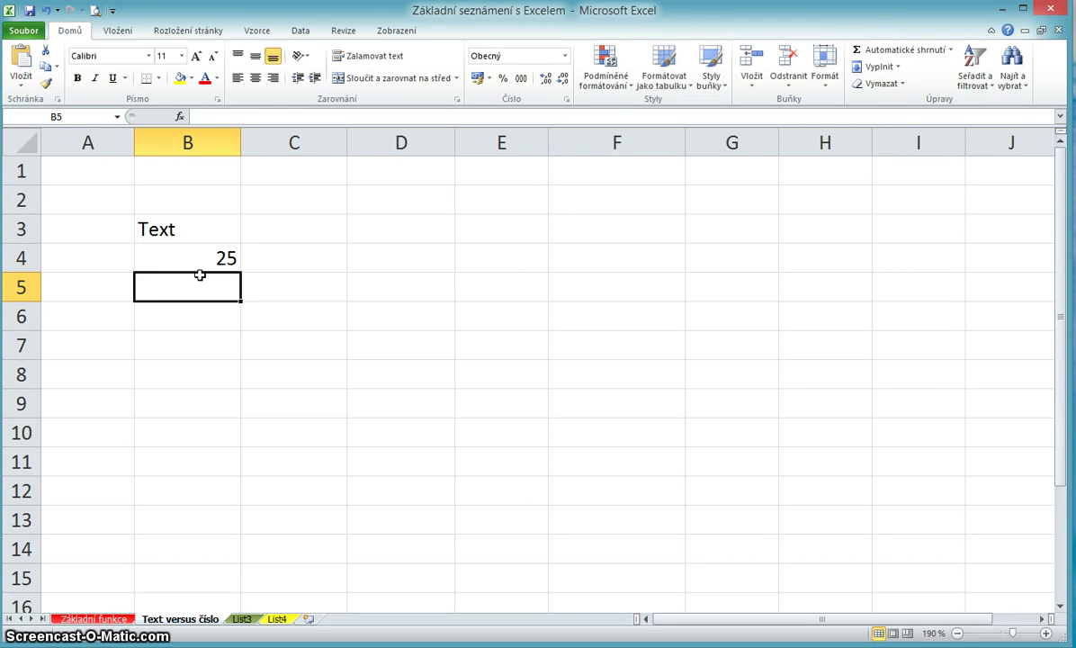
click(210, 258)
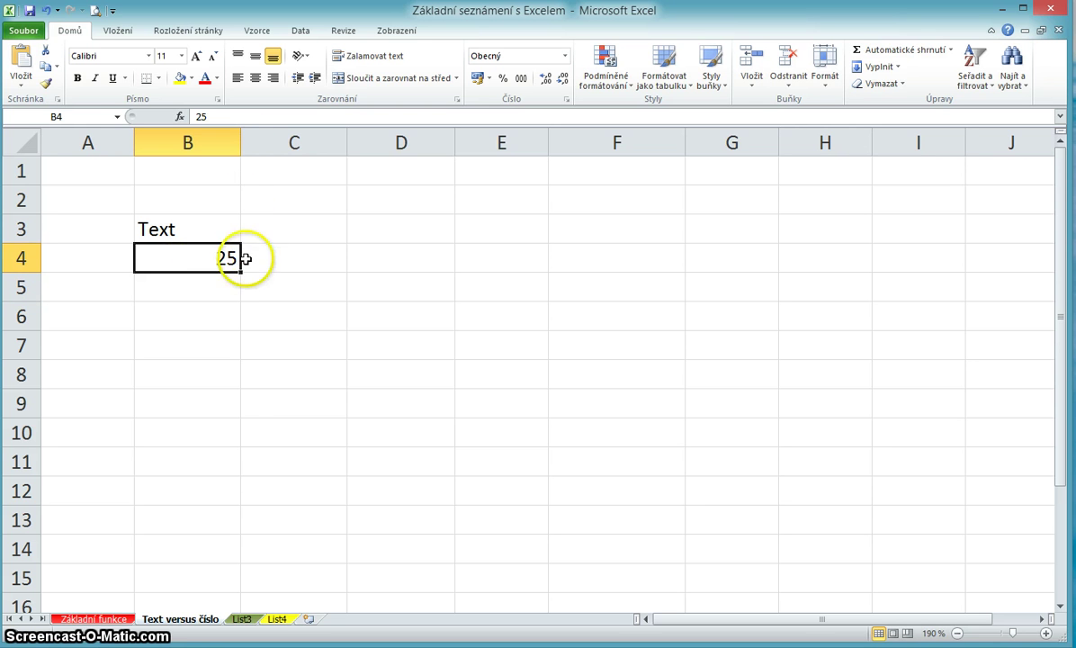
click(212, 289)
text(25)
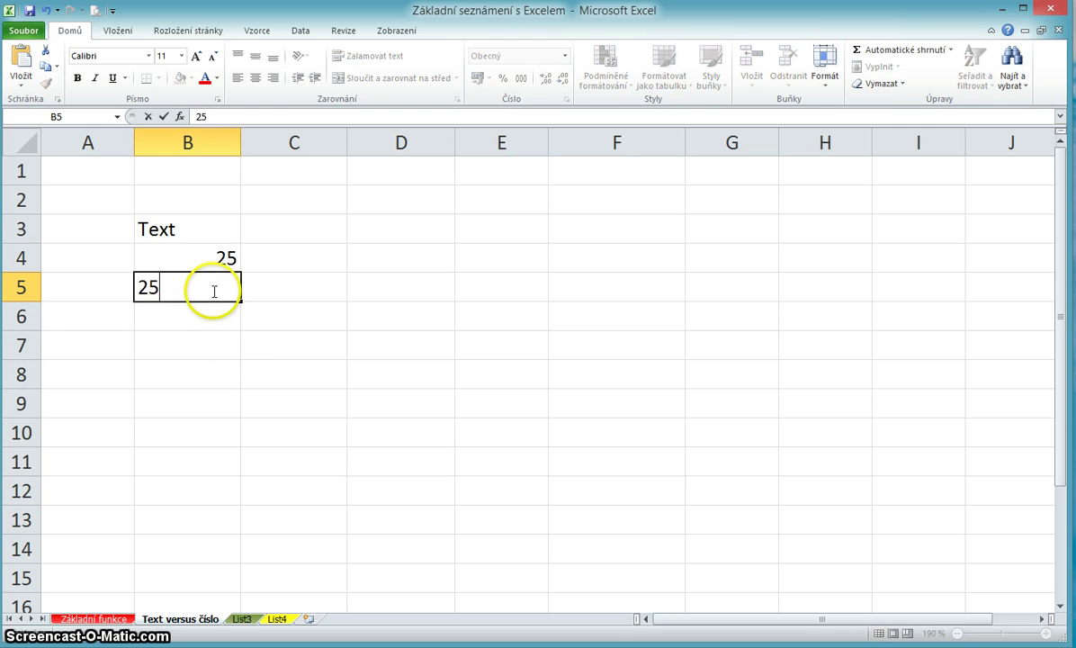
key(Return)
click(212, 288)
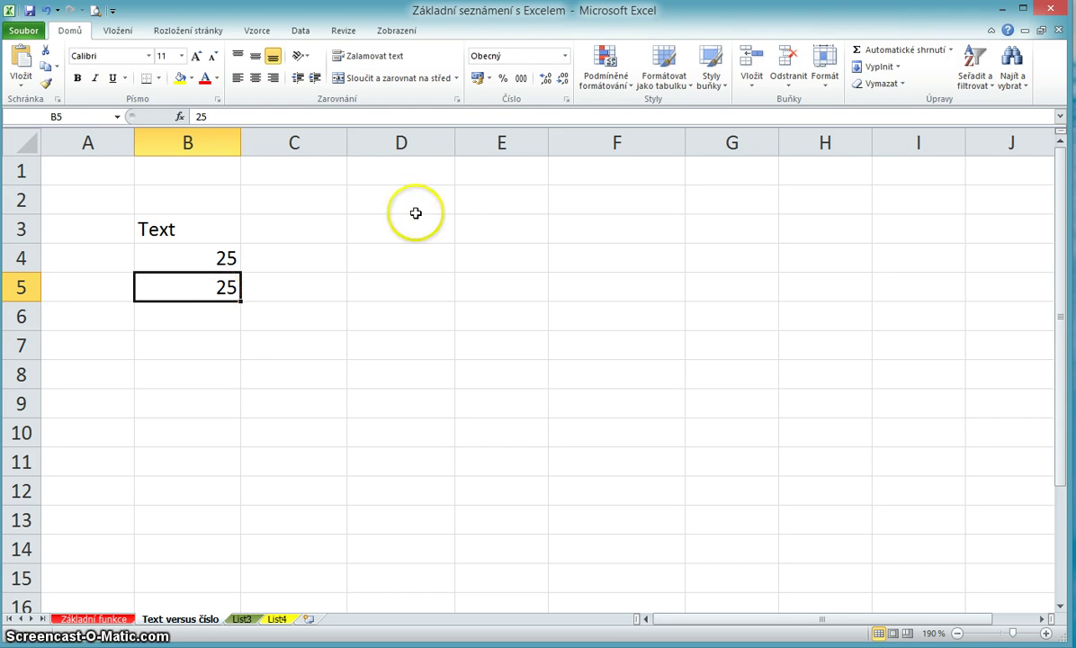
Step: Give B5 the Měna currency format (25,00 Kč) and widen column B to fit
click(564, 56)
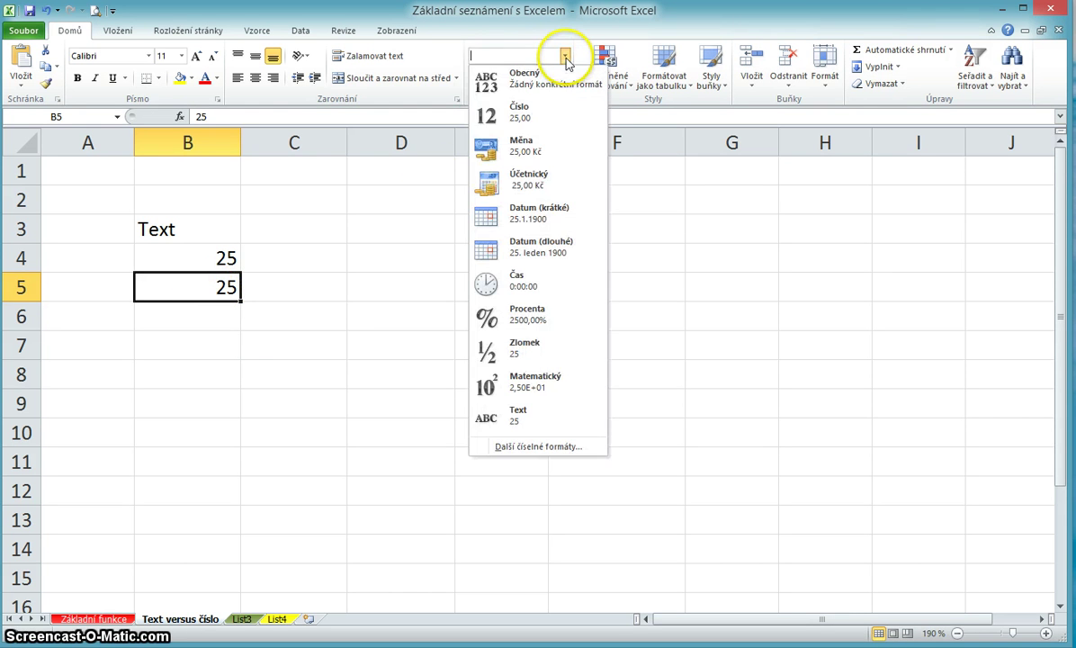
click(536, 149)
click(166, 399)
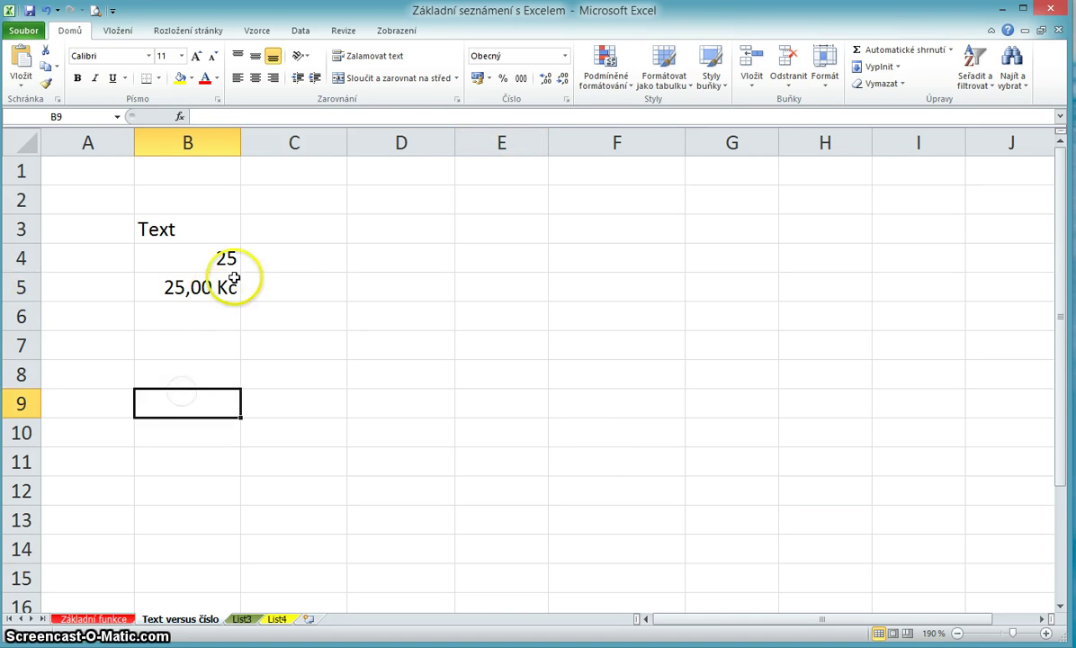
drag(241, 143, 331, 143)
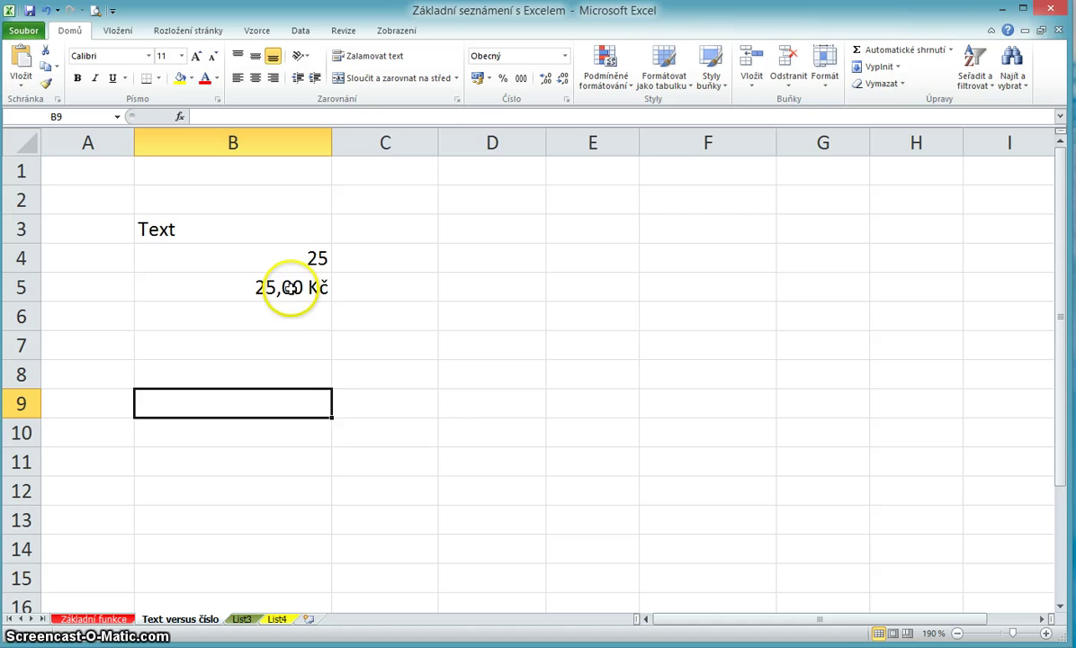
click(207, 315)
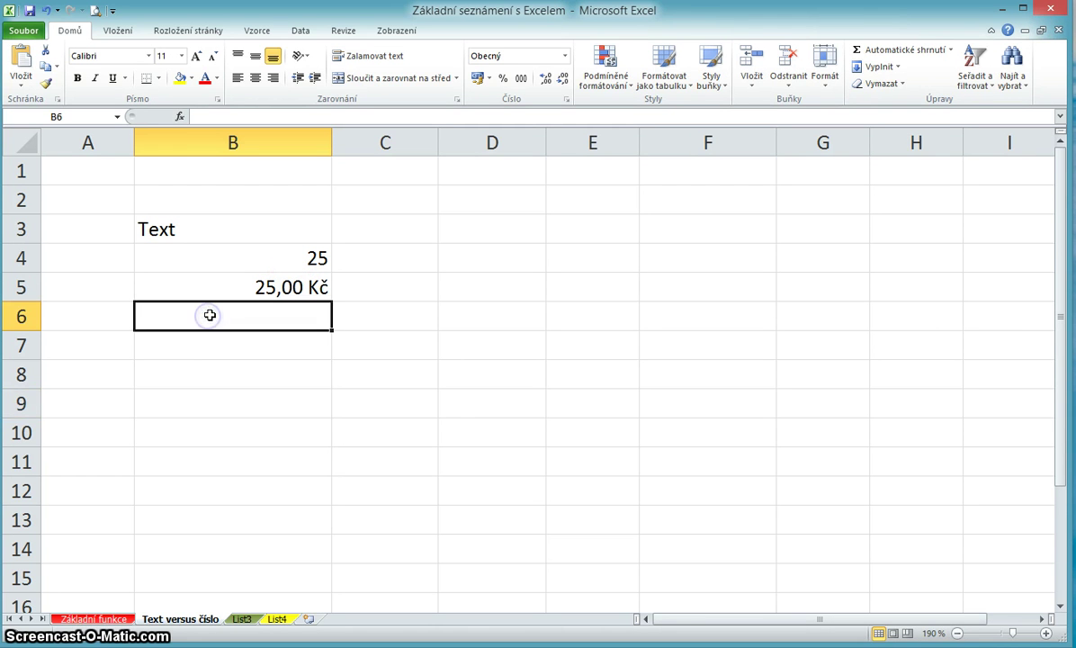
Step: Type 25,-Kč into B6 as text and compare it with B3, B4 and B5
text(25)
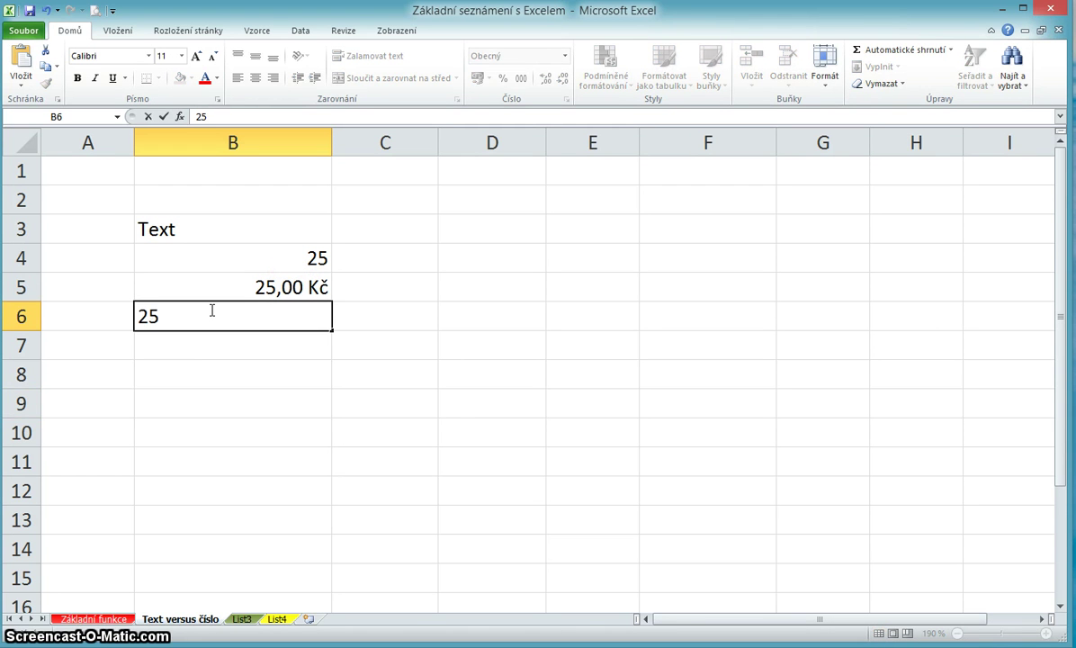
text(,-Kč)
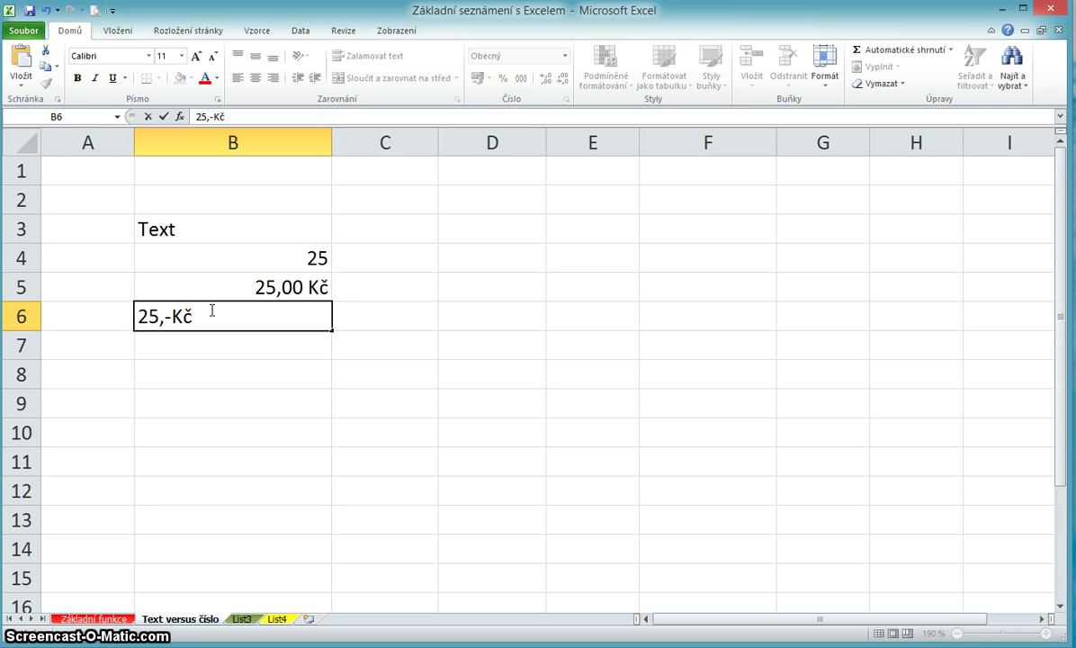
key(Return)
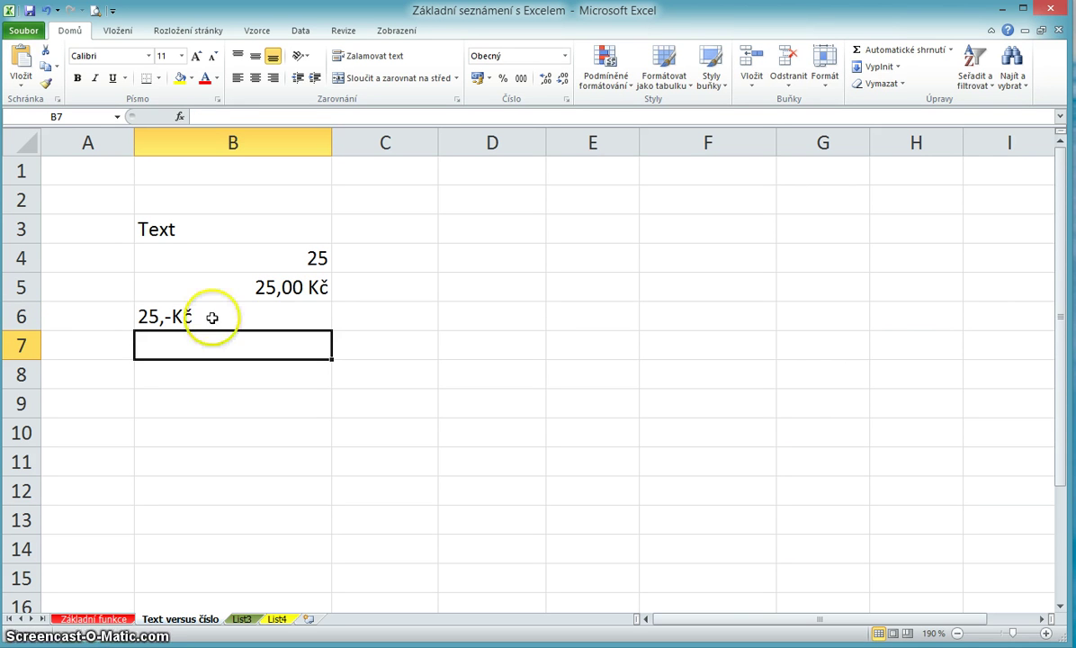
click(307, 277)
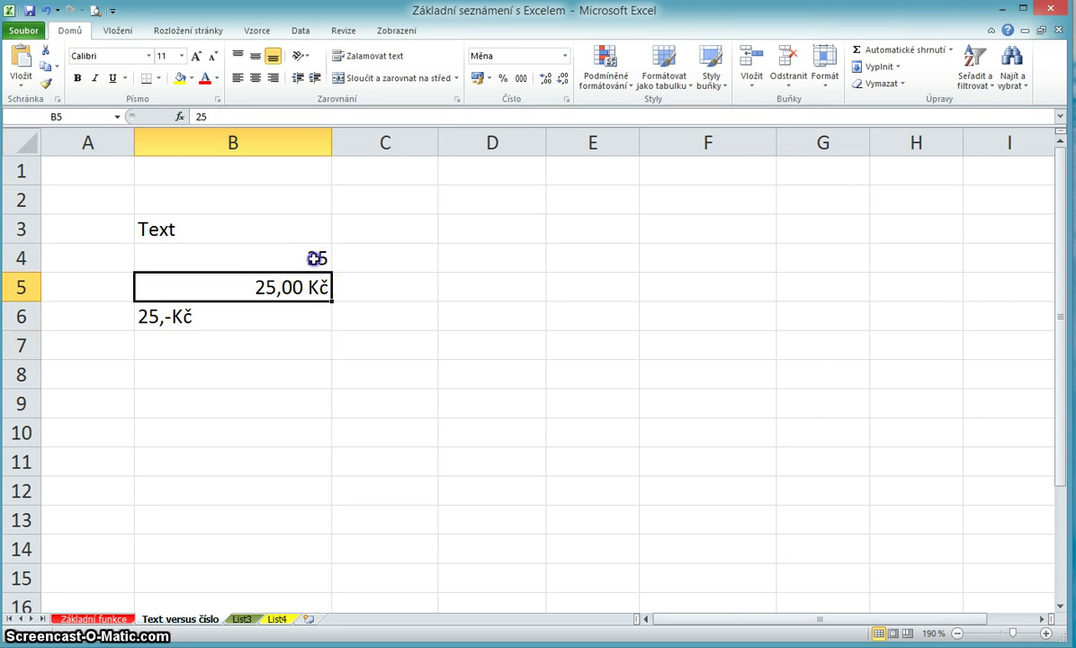
click(312, 259)
click(318, 287)
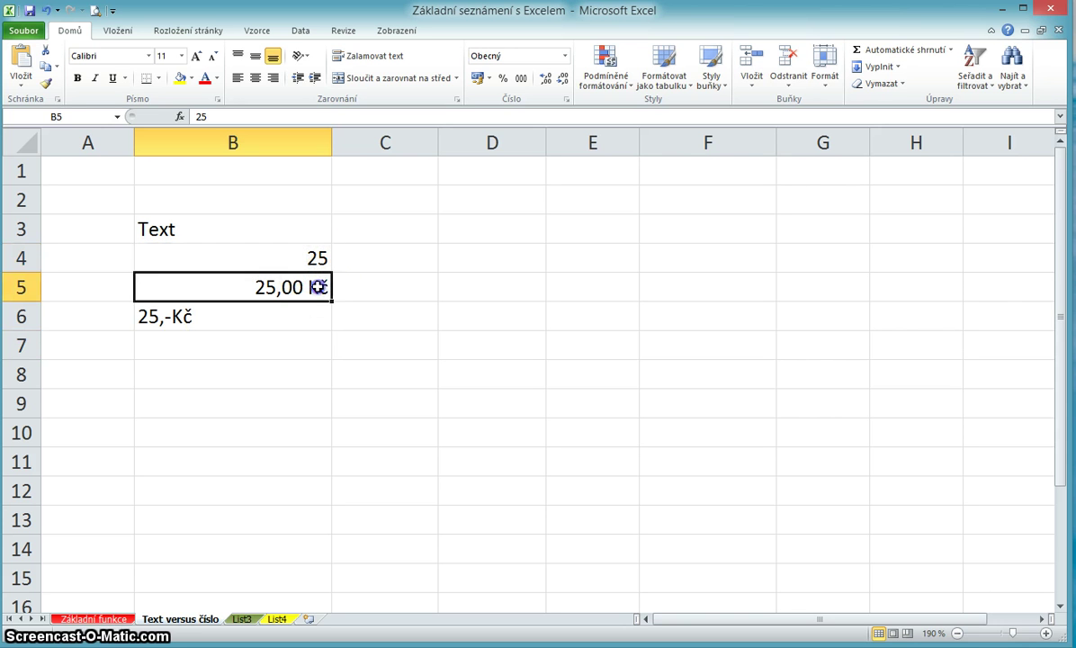
click(259, 318)
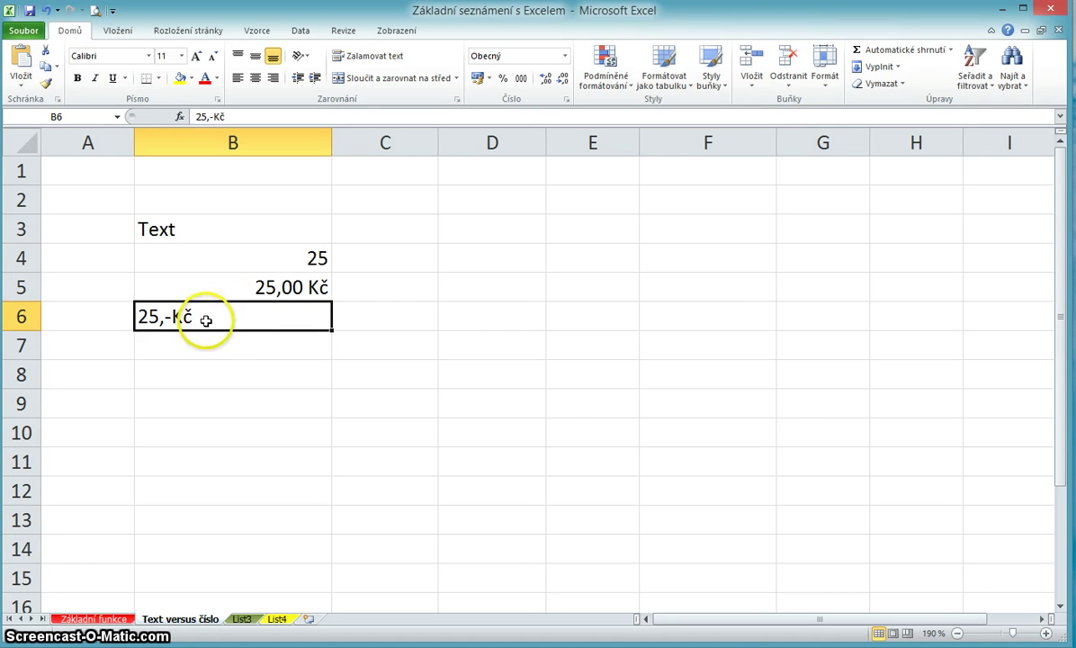
click(182, 229)
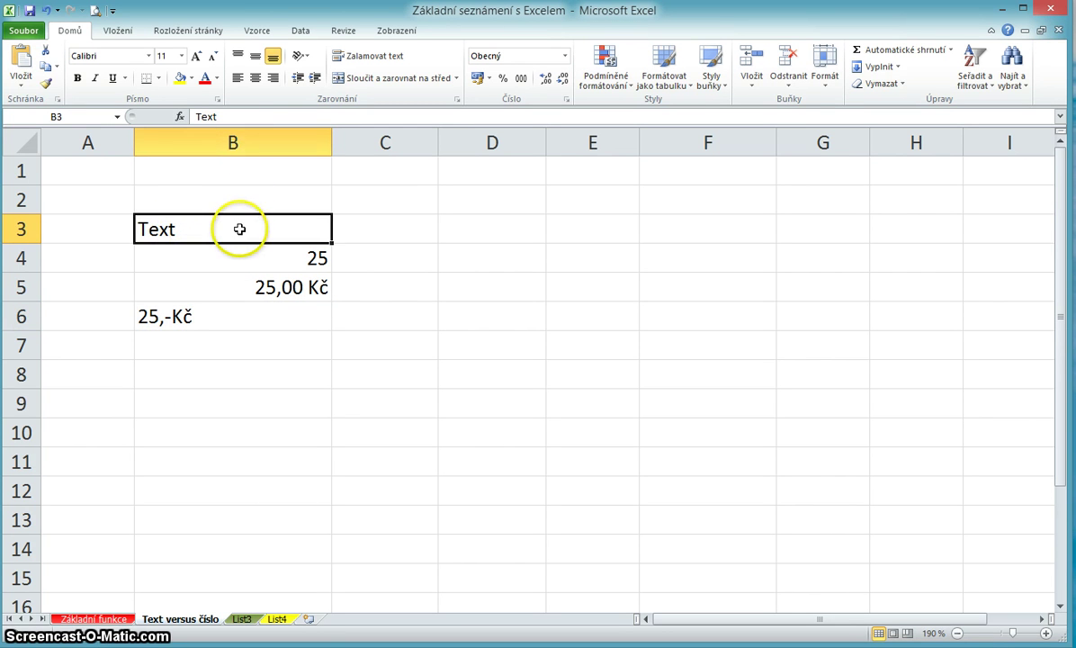
click(168, 315)
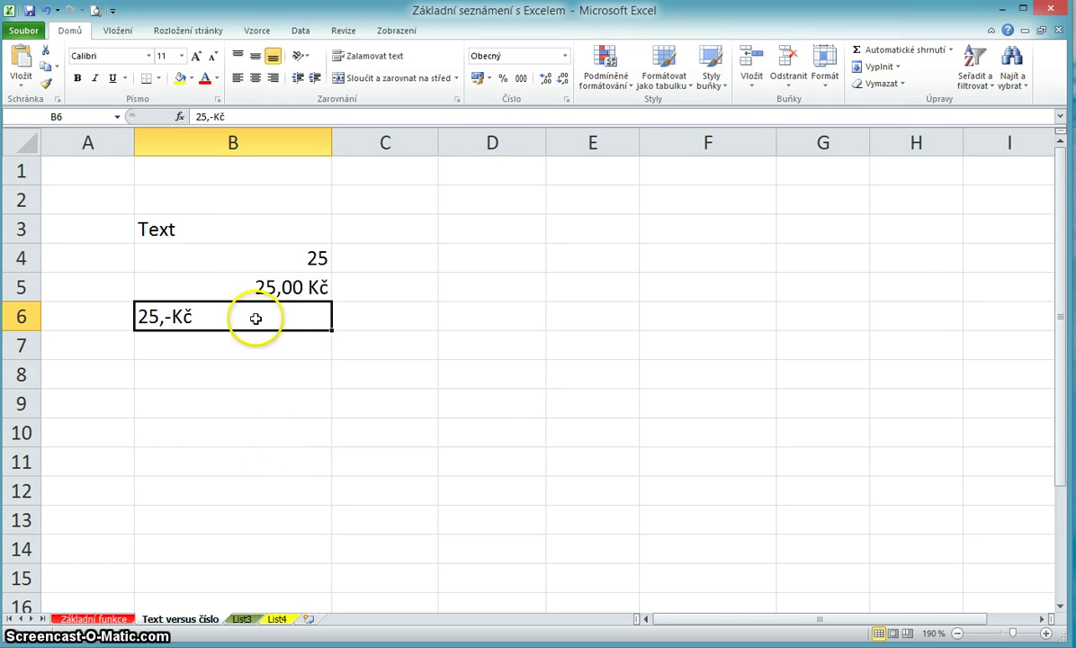
Step: Copy 25,-Kč down to B7:B9, and enter 25 in B10 with accounting format (25,00 Kč)
drag(331, 329, 329, 416)
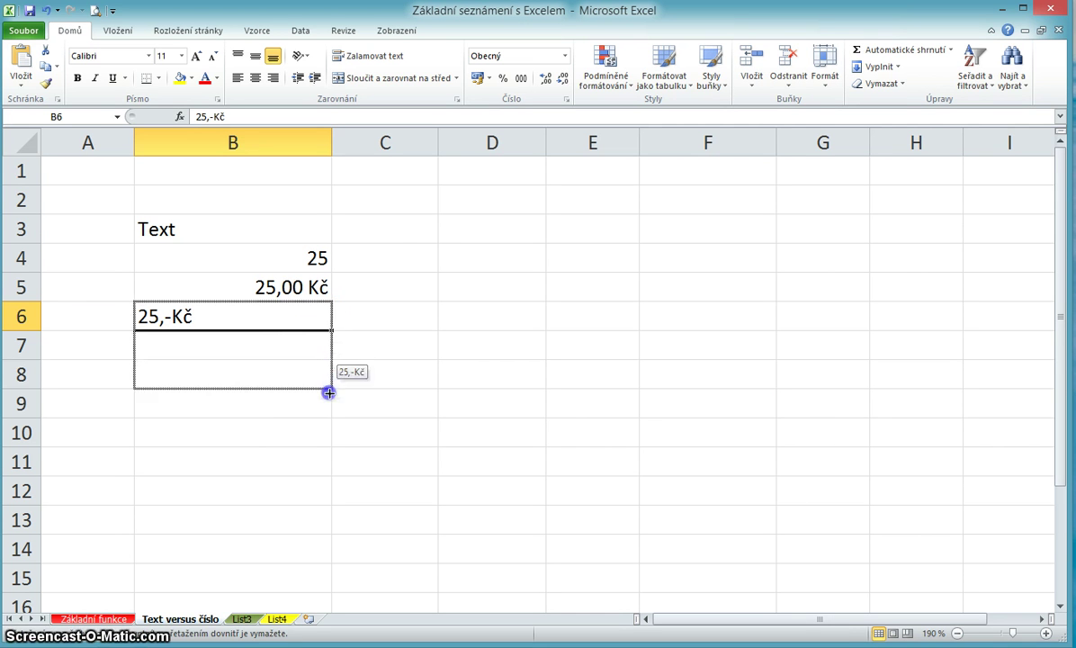
click(243, 437)
text(25)
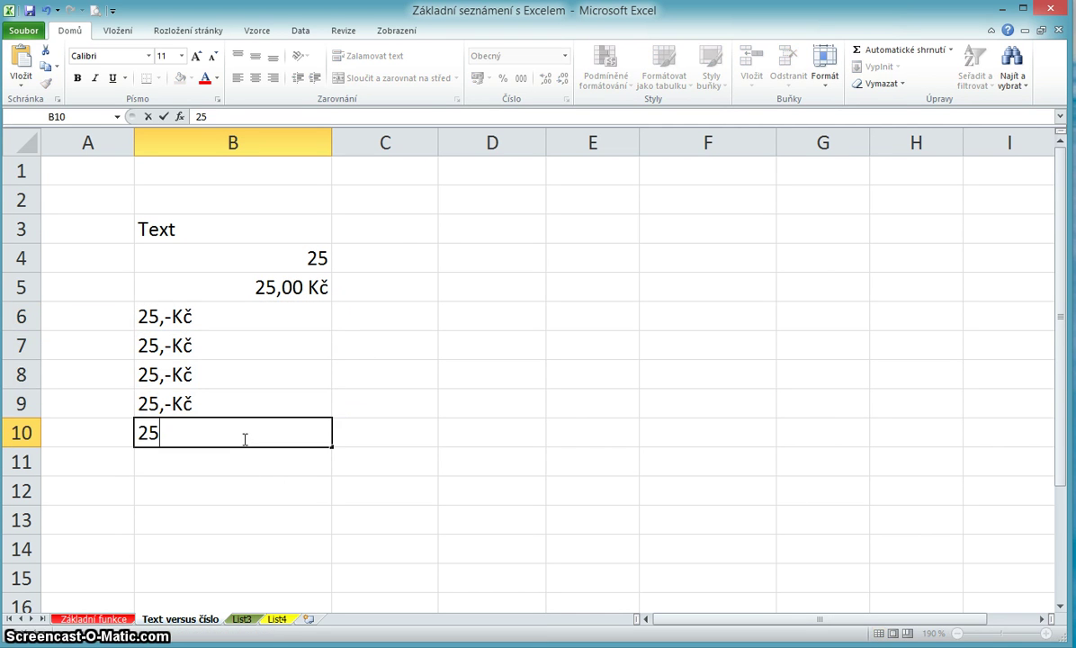
key(Return)
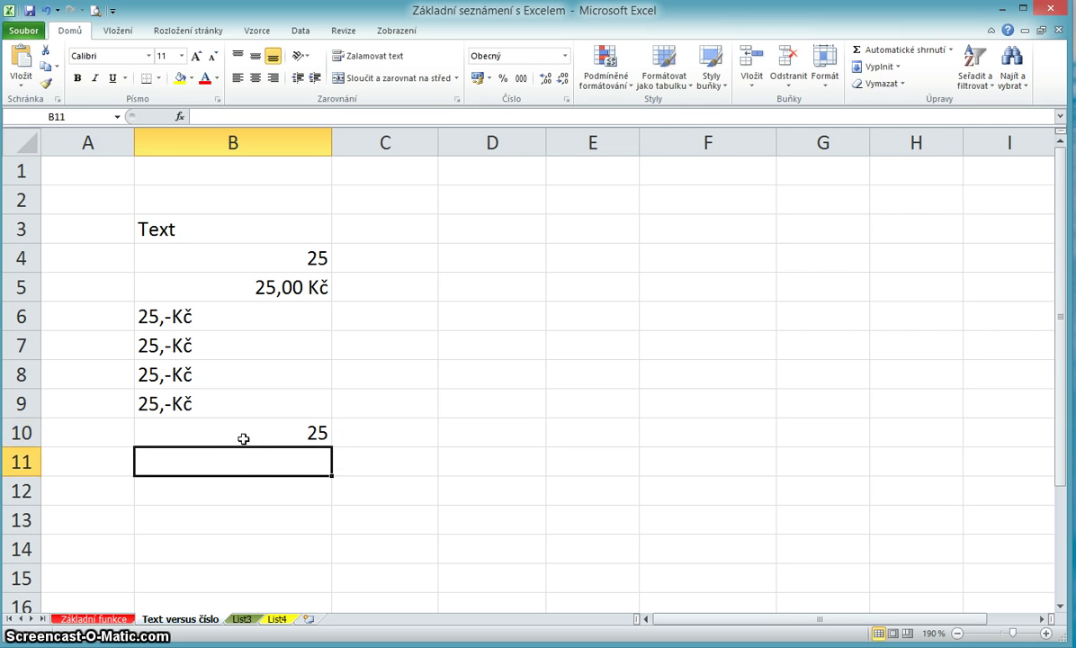
click(235, 436)
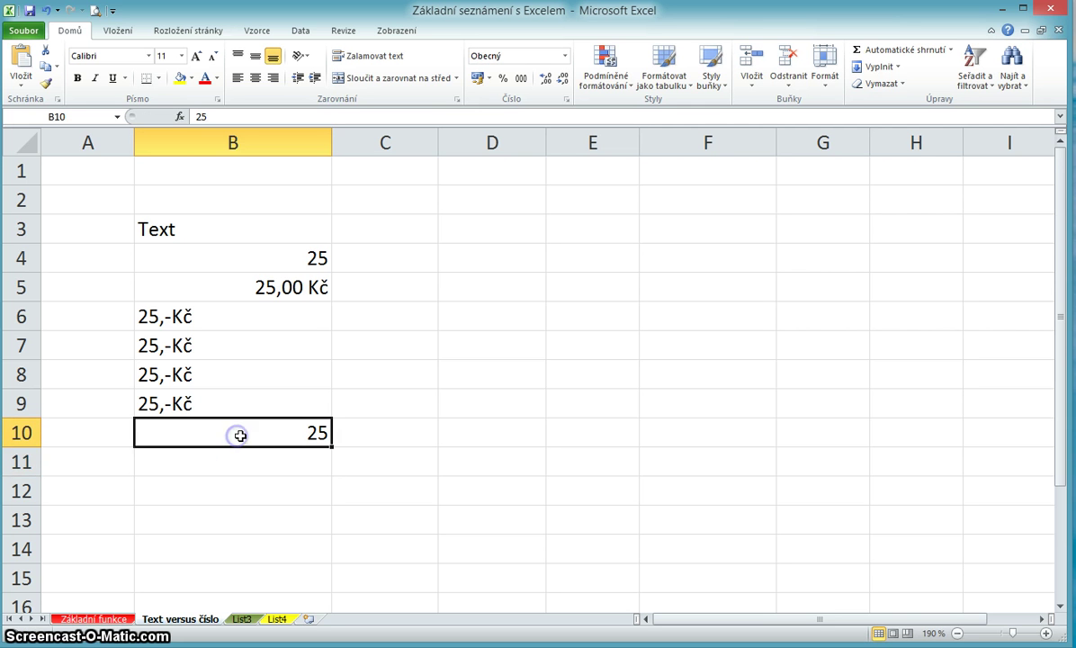
click(477, 79)
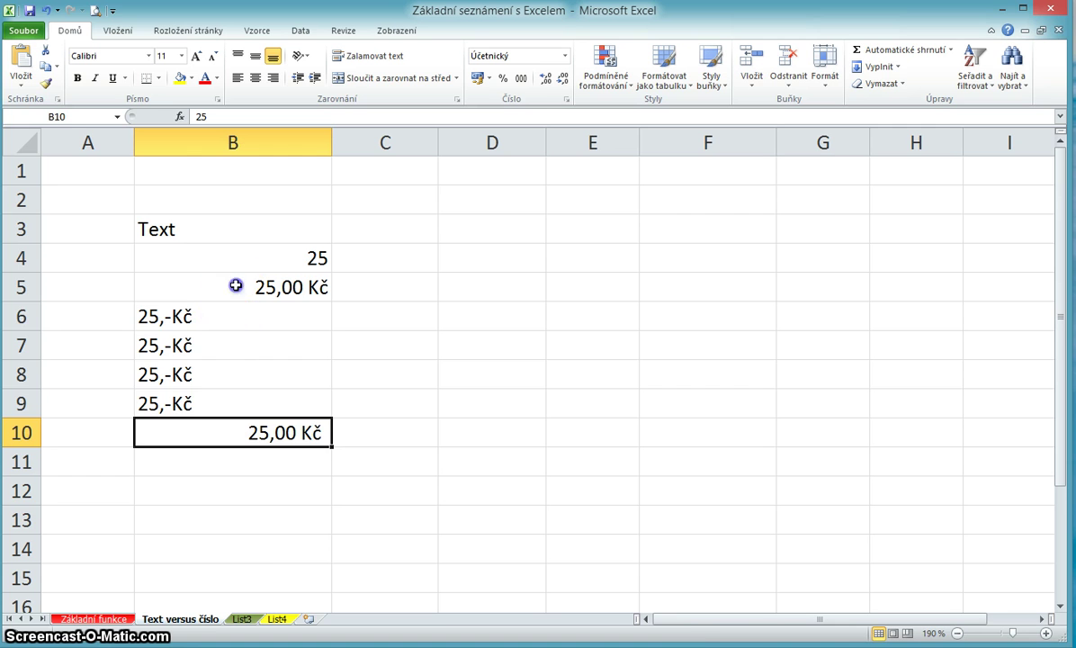
drag(236, 286, 252, 454)
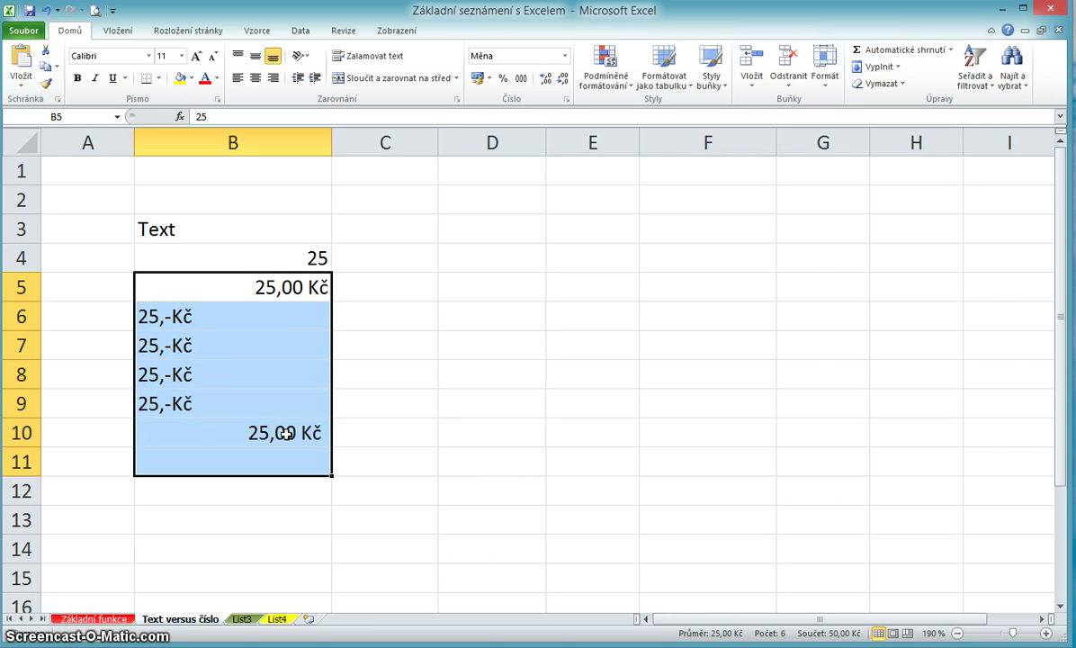
right_click(216, 413)
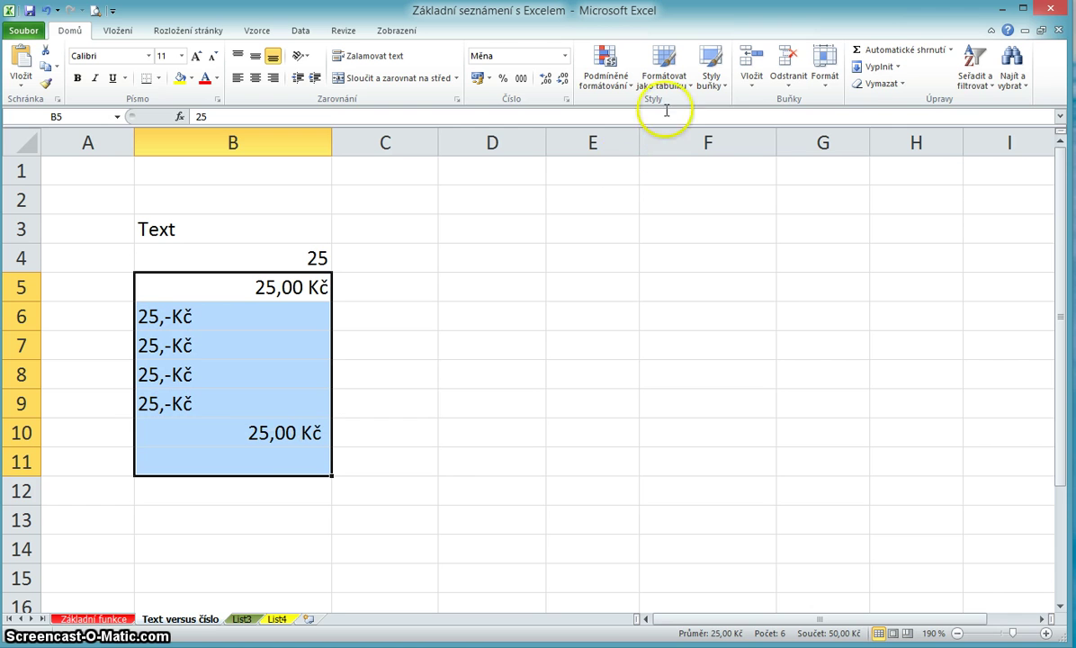
click(904, 50)
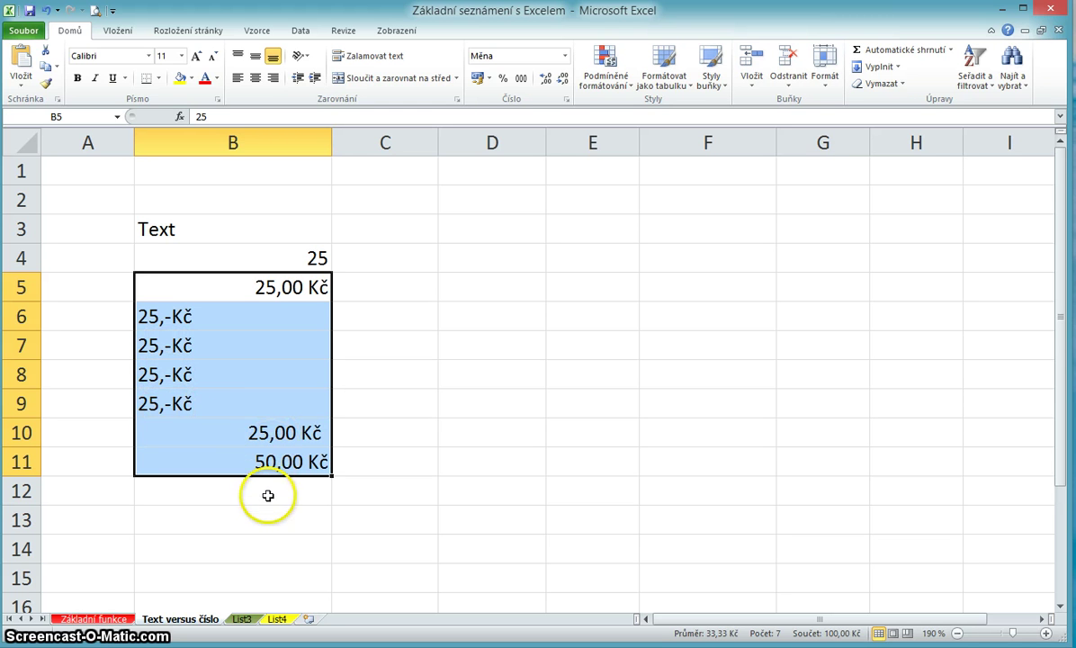
click(279, 462)
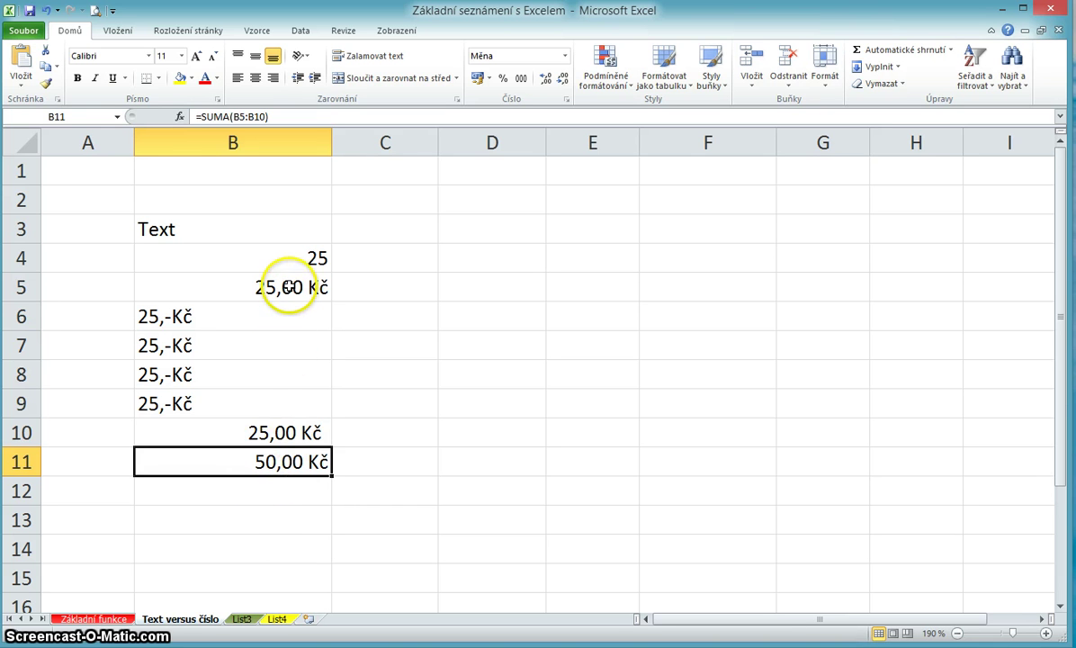
click(287, 287)
click(280, 434)
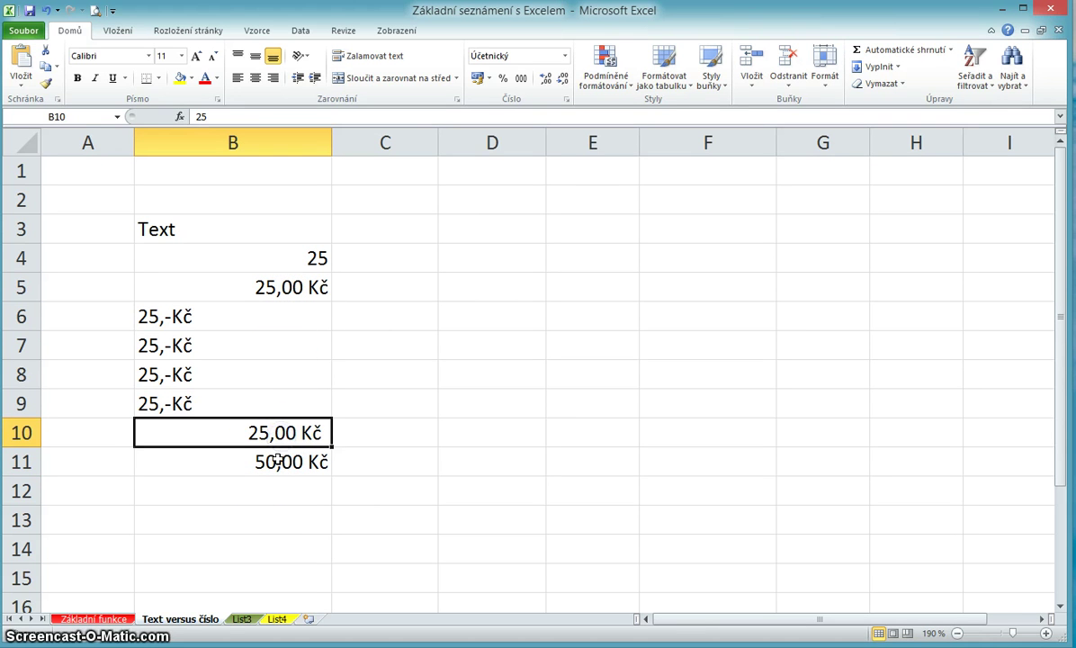
click(278, 461)
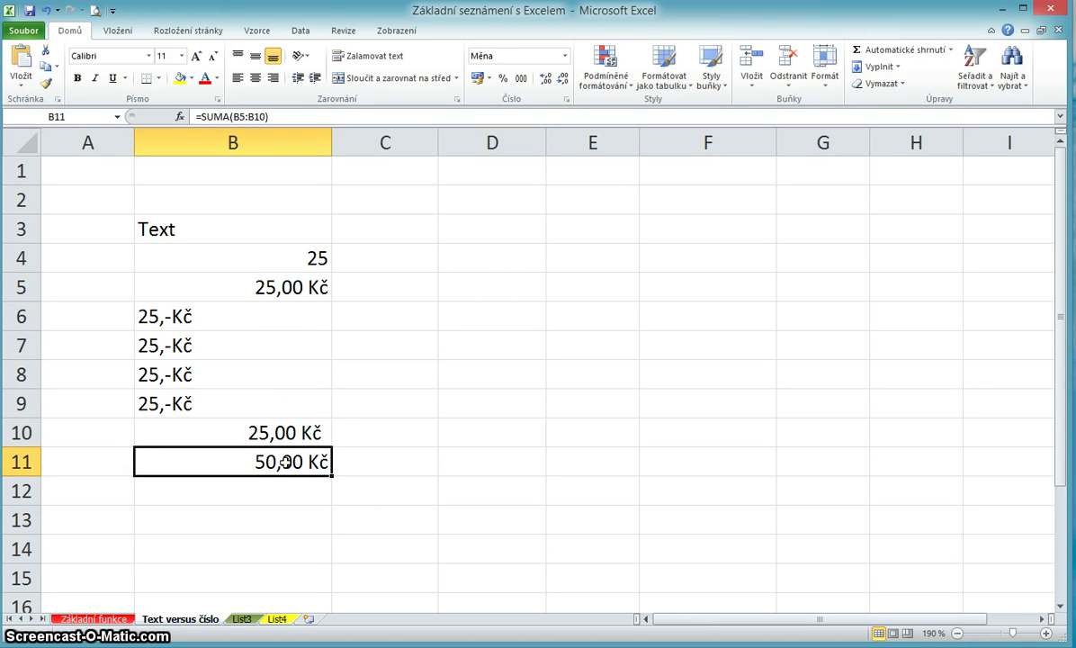
key(Delete)
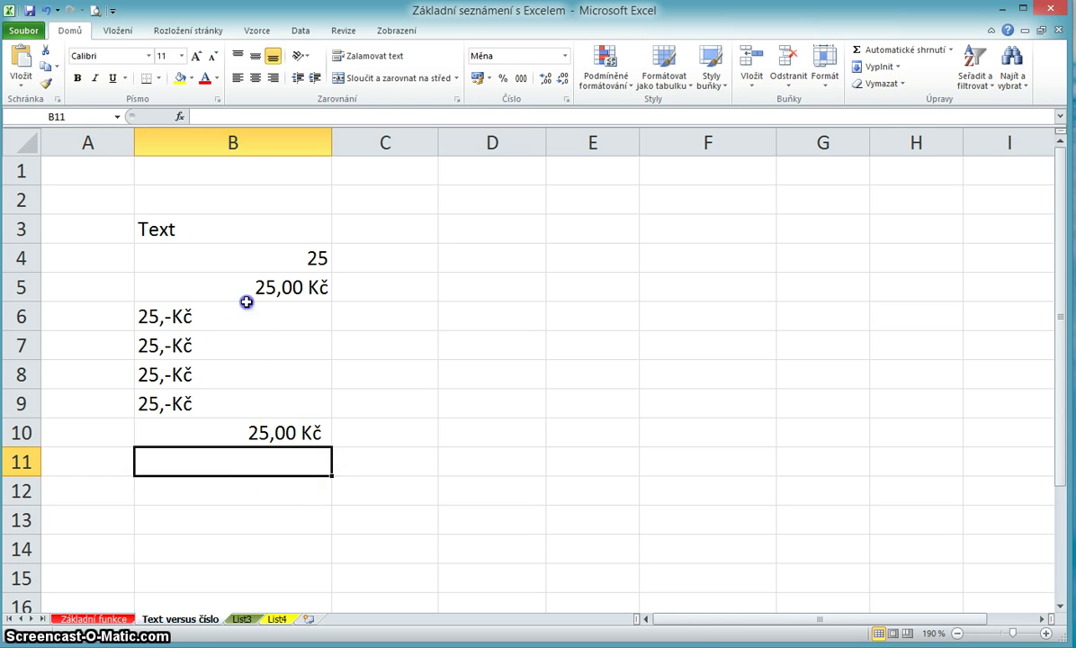
Step: AutoSum B5:B10 into B11 for a 50,00 Kč total, then copy B5's 25,00 Kč
drag(246, 300, 266, 452)
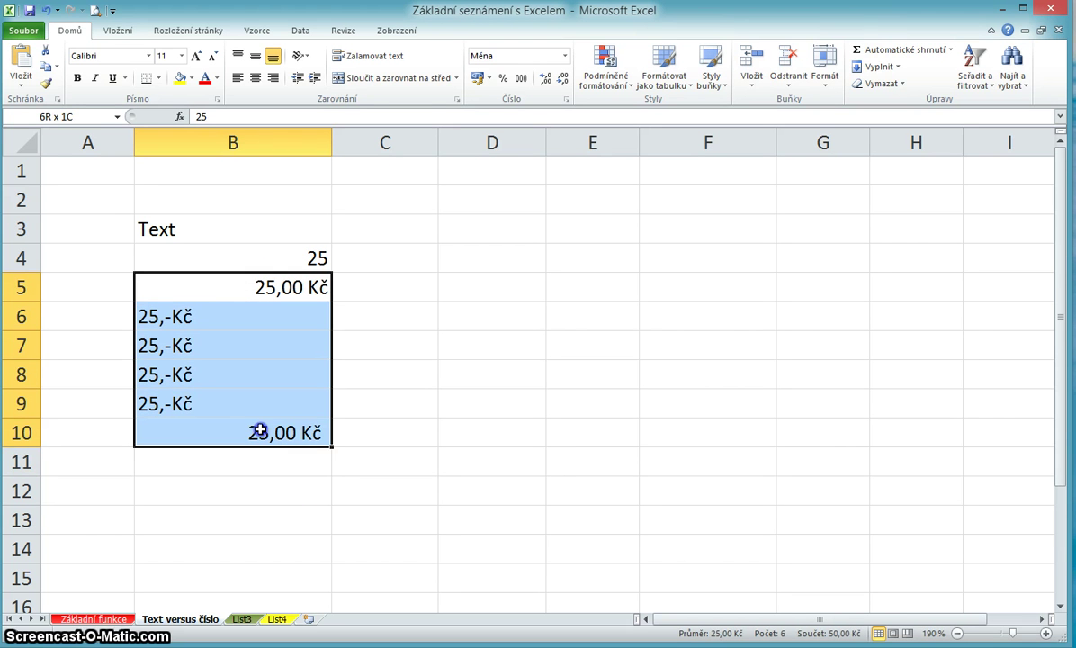
click(870, 56)
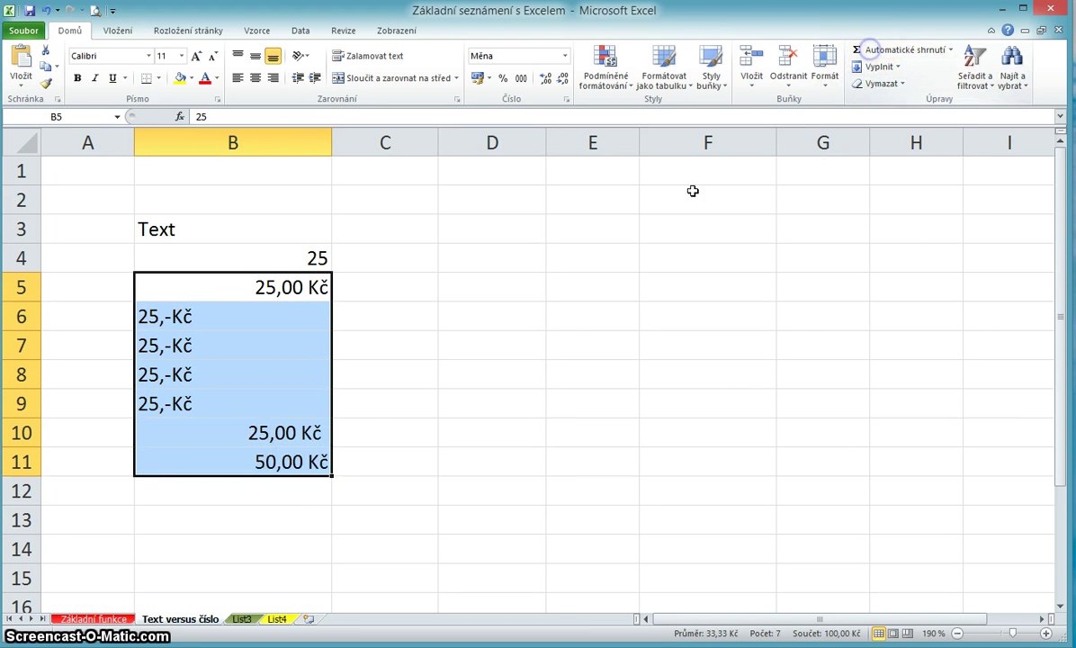
click(283, 491)
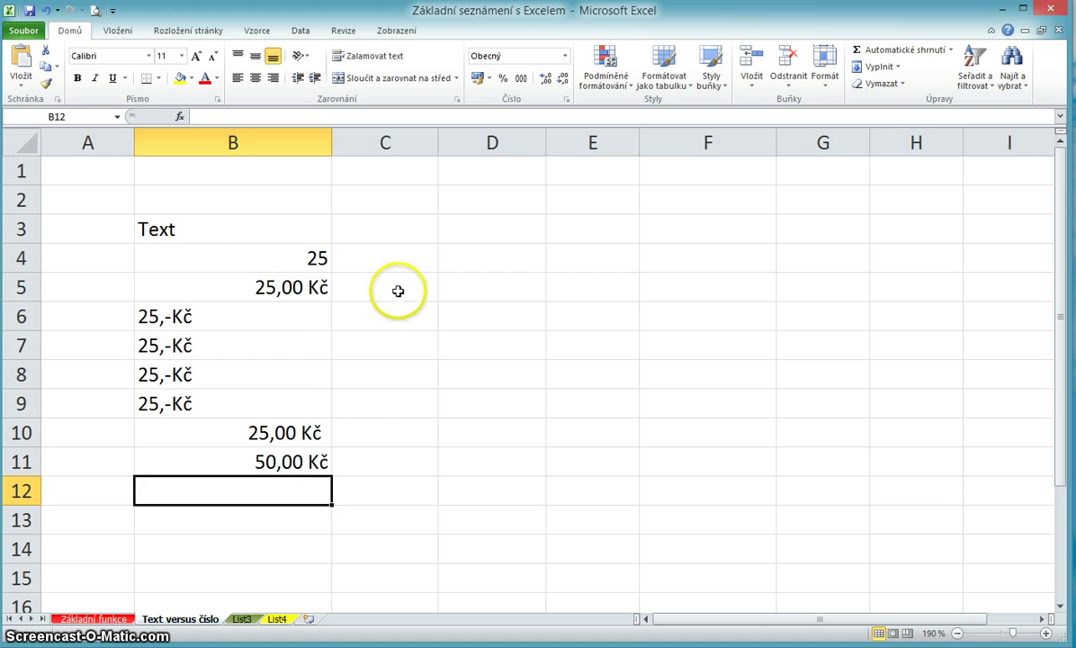
click(275, 287)
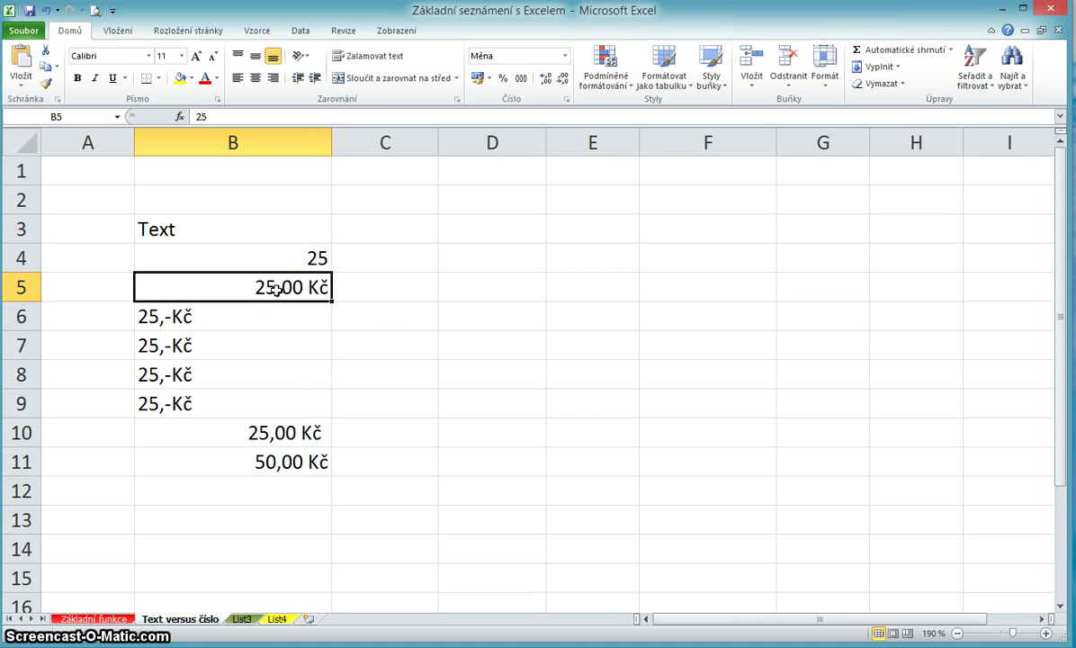
key(ctrl+c)
Step: Paste 25,00 Kč into C5 and extend it down to C10
click(352, 286)
key(ctrl+v)
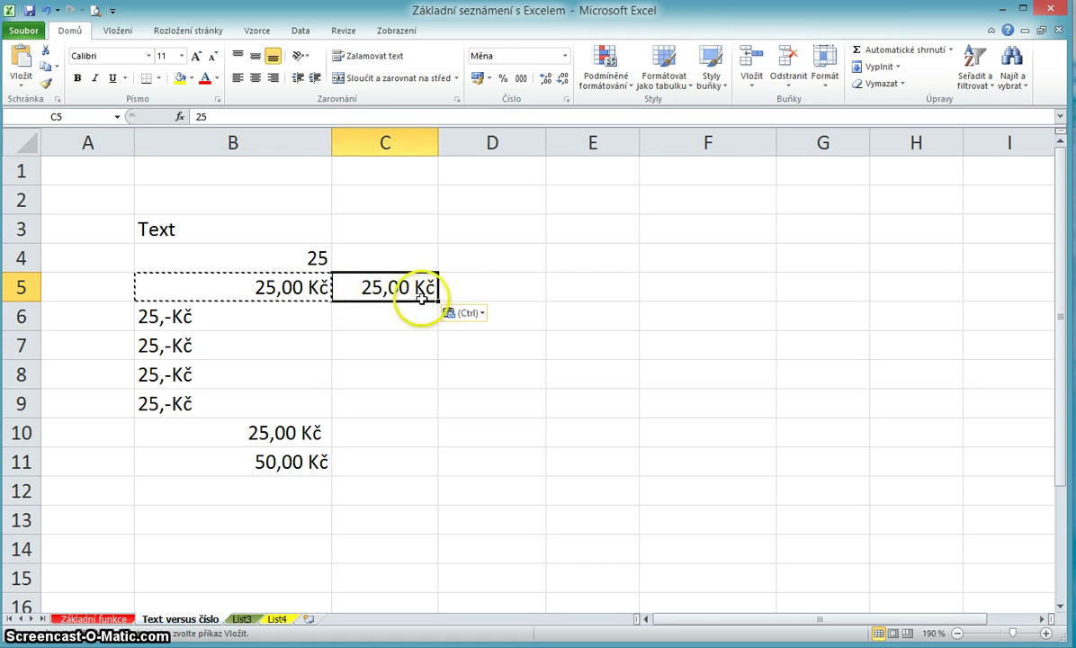
drag(437, 300, 423, 443)
Step: Fill C11 yellow, total C5:C10 there for 150,00 Kč, and widen column C
click(408, 461)
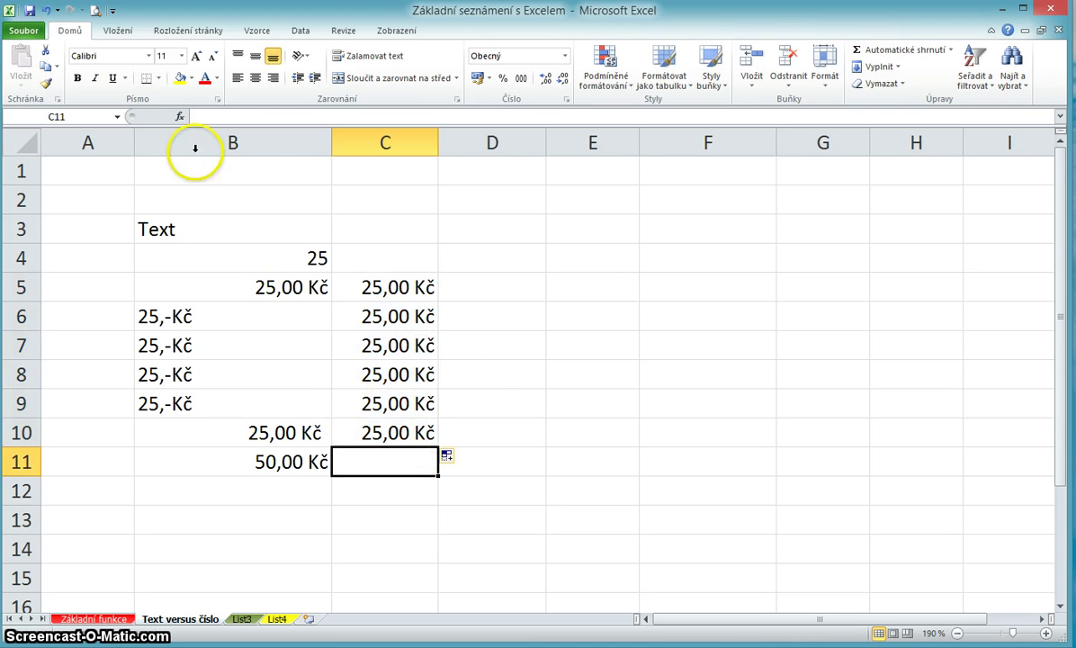
click(179, 77)
drag(378, 460, 391, 288)
click(903, 51)
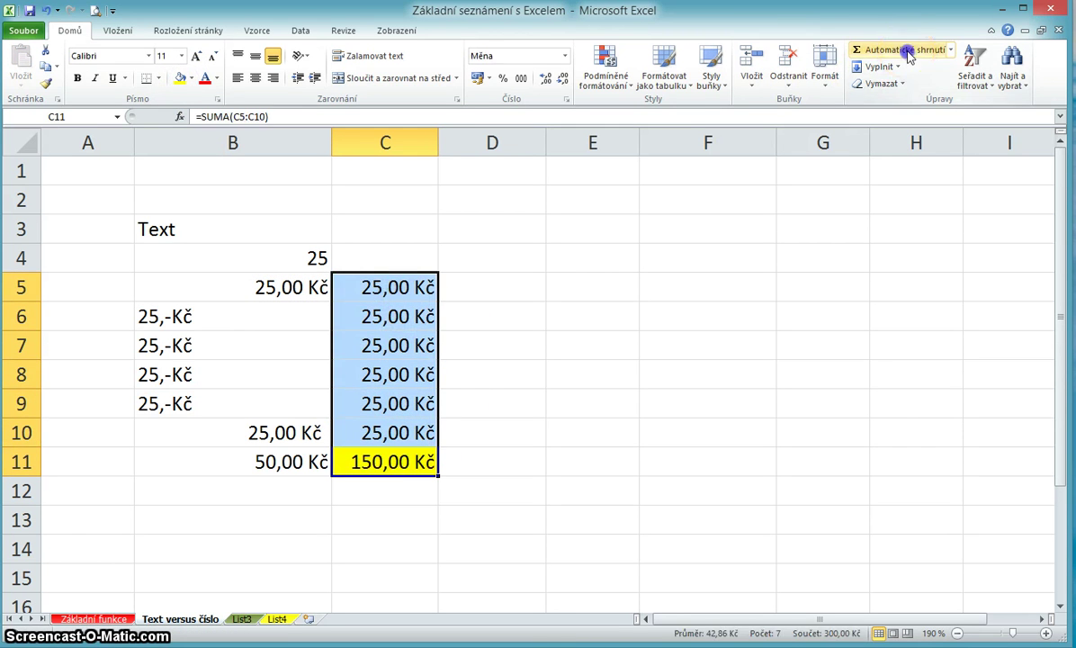
drag(438, 141, 456, 140)
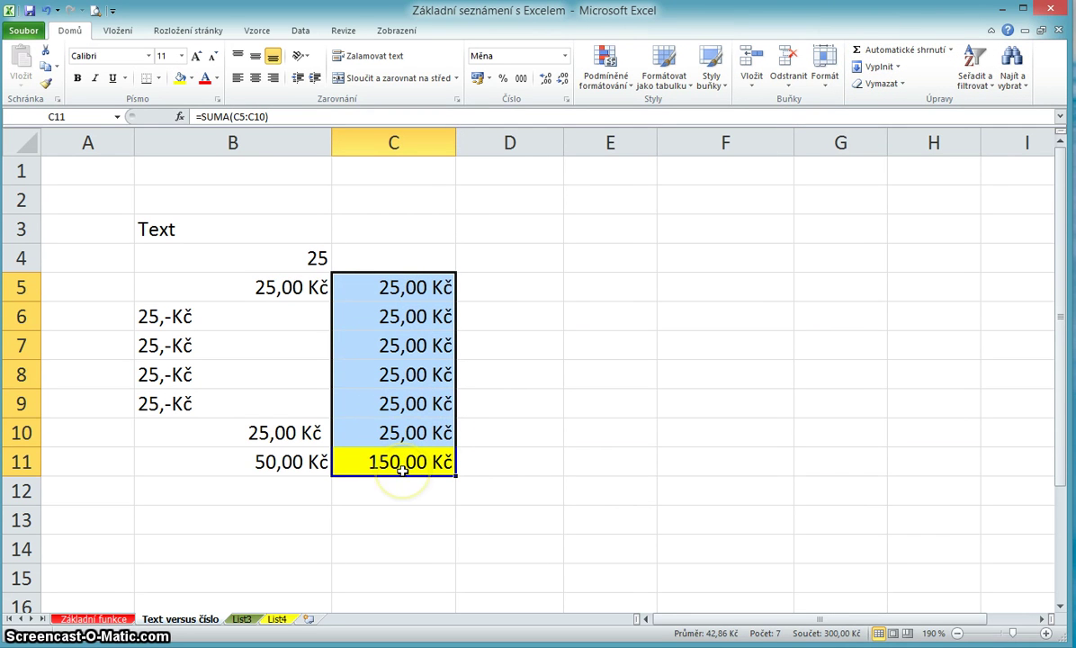
click(413, 286)
click(413, 317)
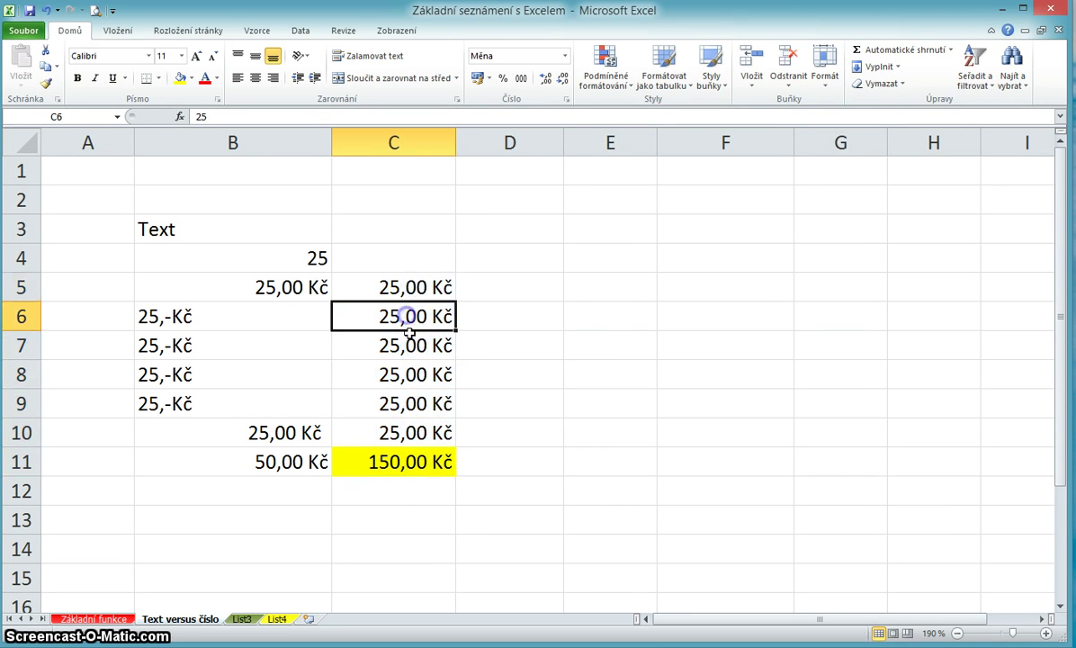
click(410, 347)
click(410, 374)
click(410, 404)
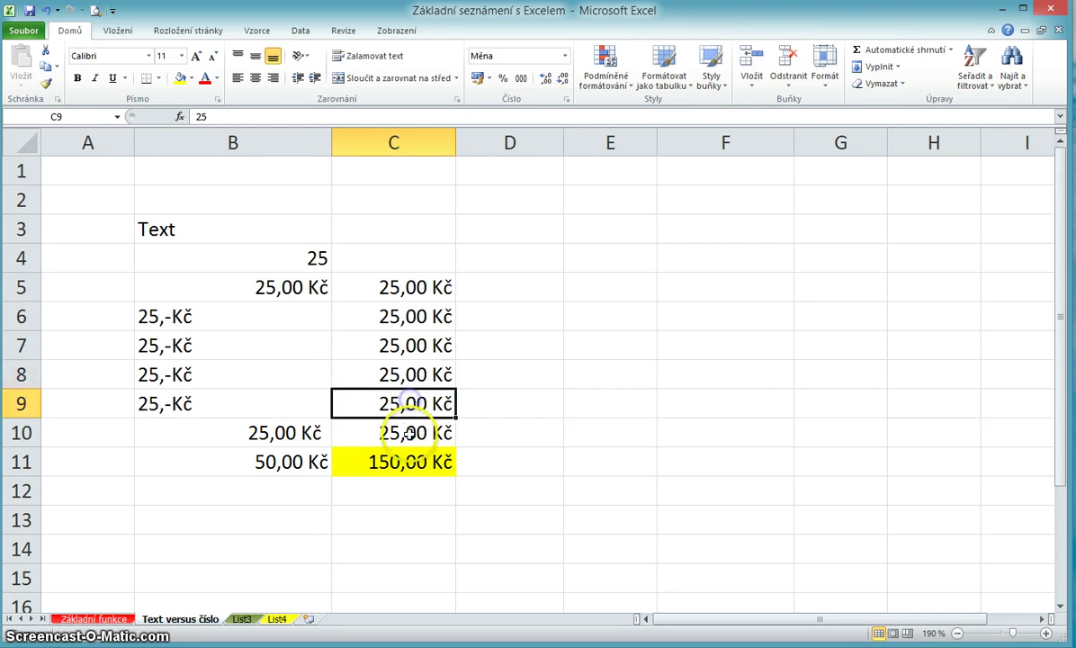
click(409, 432)
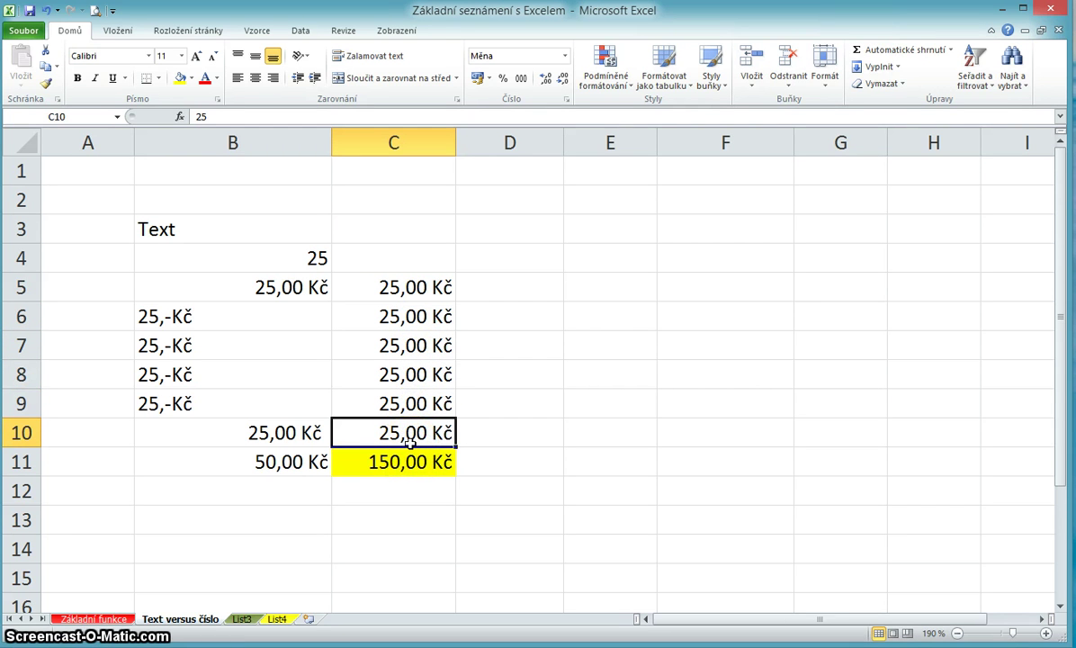
click(418, 286)
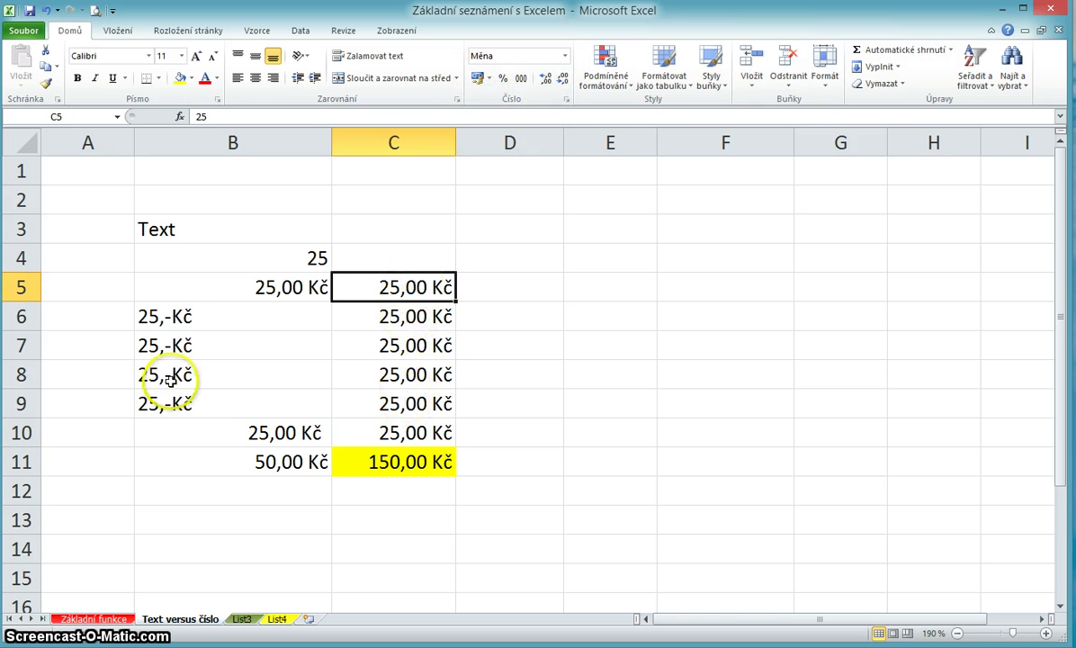
click(180, 316)
click(191, 348)
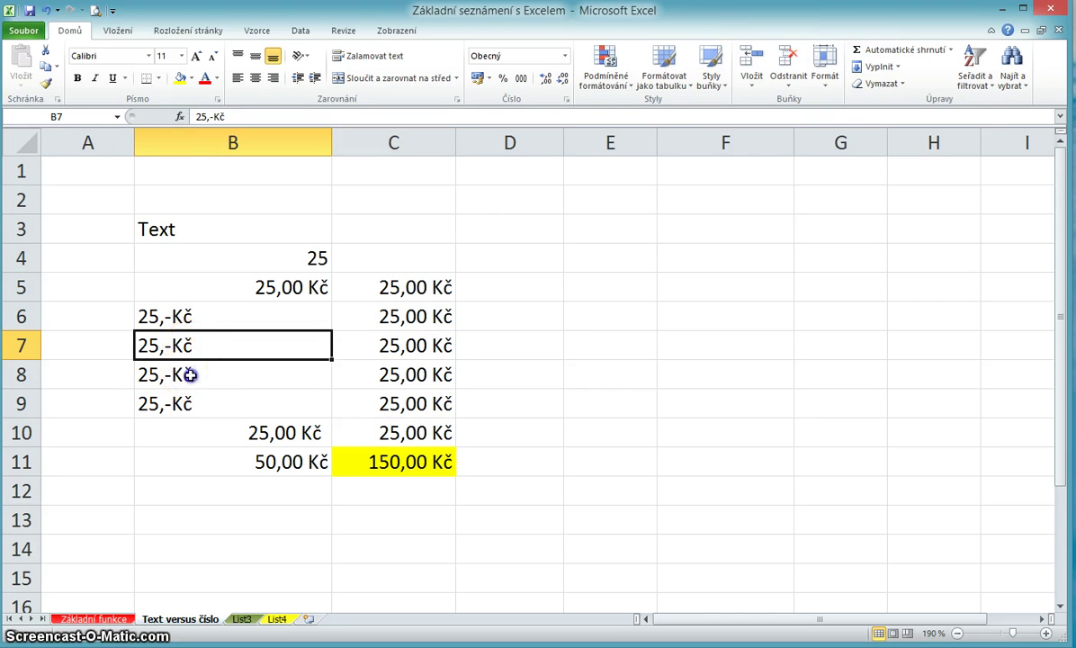
click(191, 375)
click(192, 406)
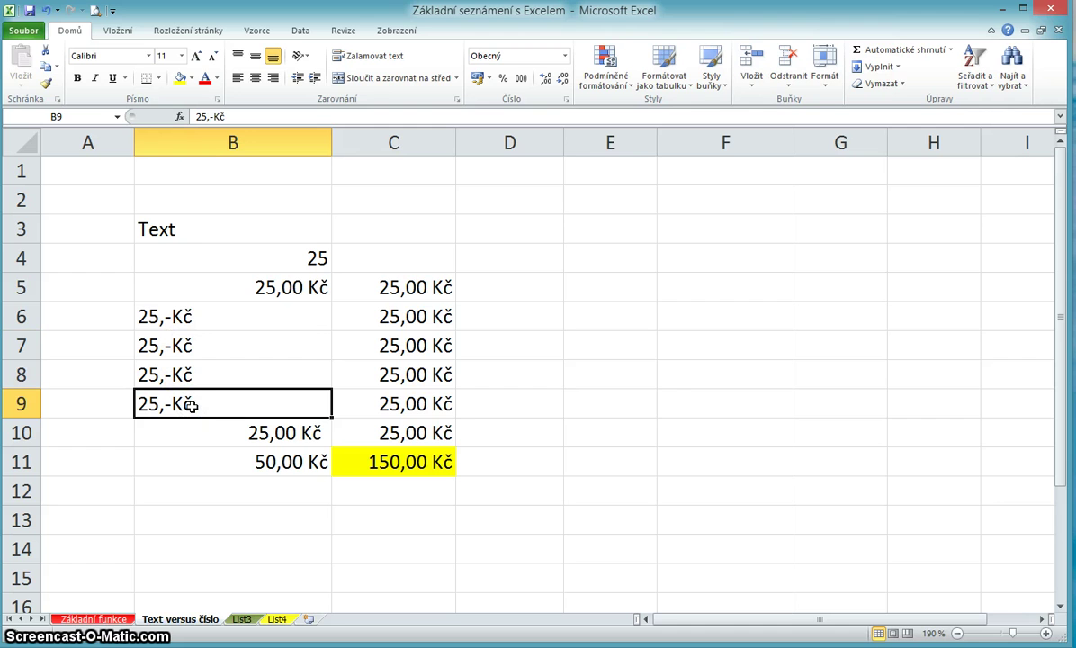
click(192, 405)
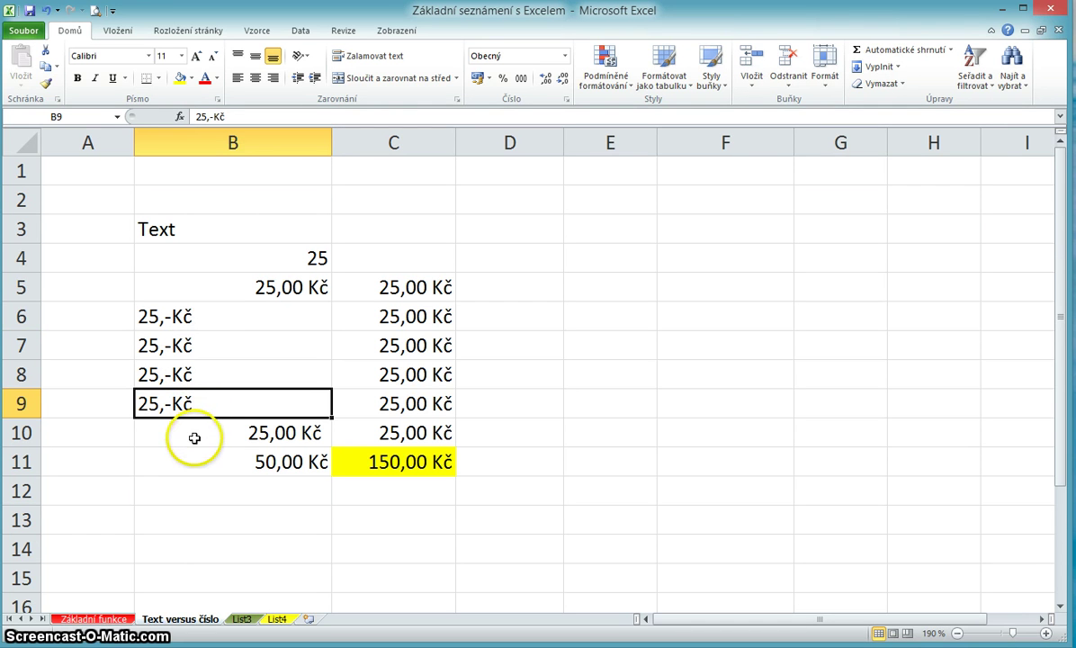